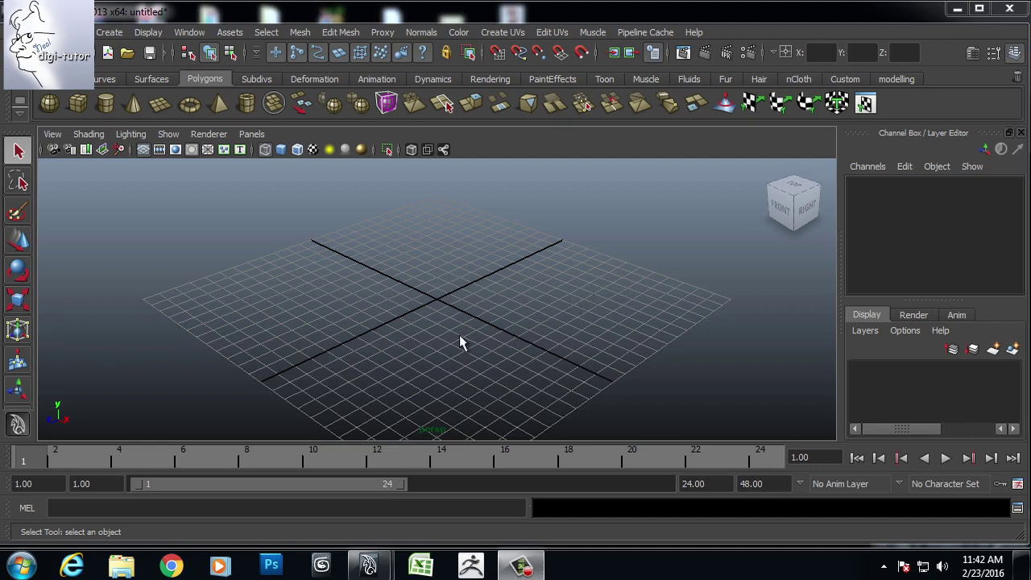
- In the side view, start an EP curve at the grid origin and place edit points bulging outward and up from the base
{"action": "left_click_drag", "start_coordinate": [460, 341], "coordinate": [520, 312], "text": "alt"}
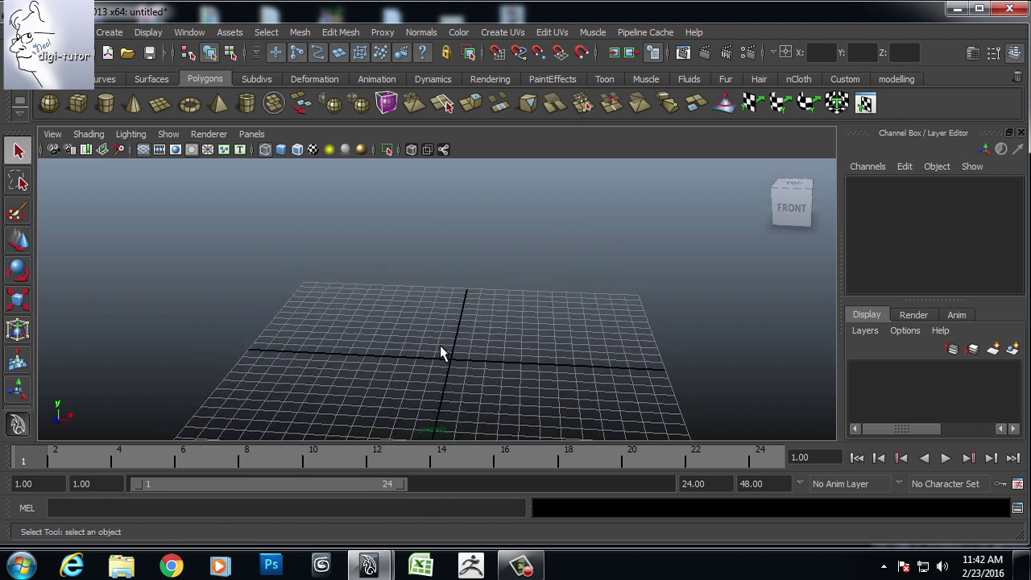
{"action": "key", "text": "space"}
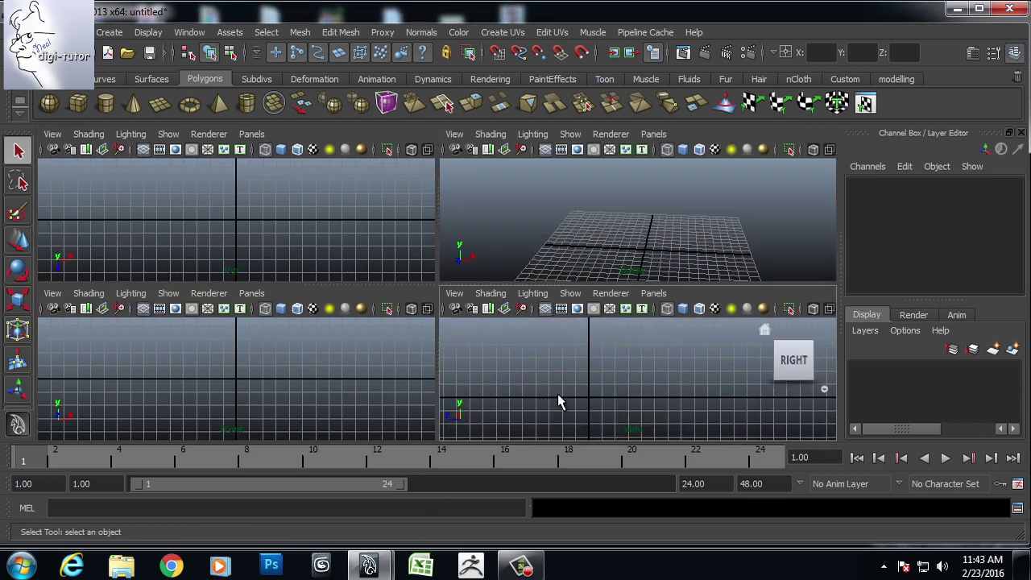
{"action": "key", "text": "space"}
{"action": "middle_click_drag", "start_coordinate": [404, 338], "coordinate": [467, 354], "text": "alt"}
{"action": "left_click", "coordinate": [104, 79]}
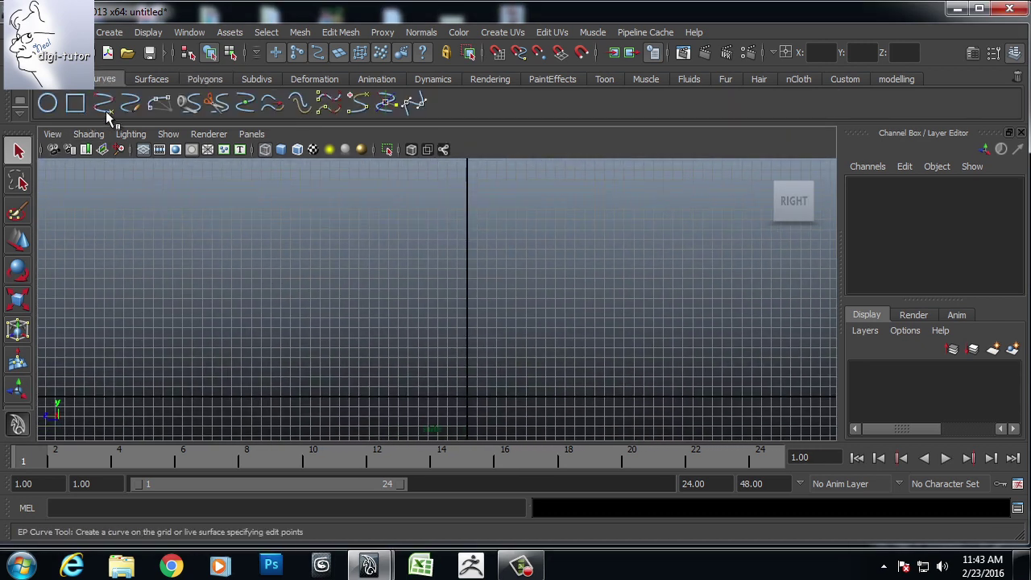
{"action": "left_click", "coordinate": [106, 112]}
{"action": "scroll", "coordinate": [597, 343], "scroll_direction": "down", "scroll_amount": 2}
{"action": "middle_click_drag", "start_coordinate": [598, 343], "coordinate": [566, 308], "text": "alt"}
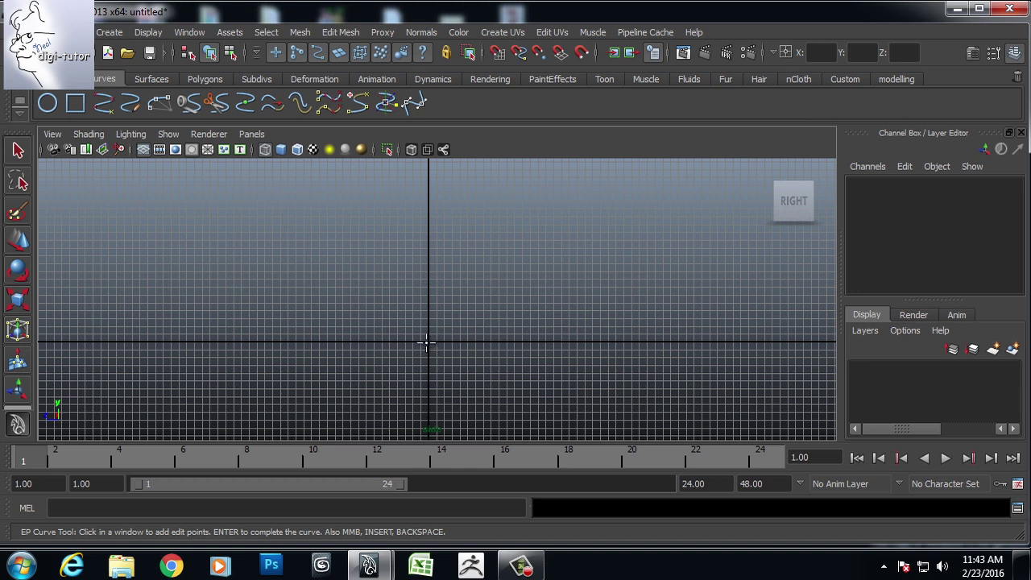
{"action": "left_click", "coordinate": [429, 342]}
{"action": "left_click", "coordinate": [495, 288]}
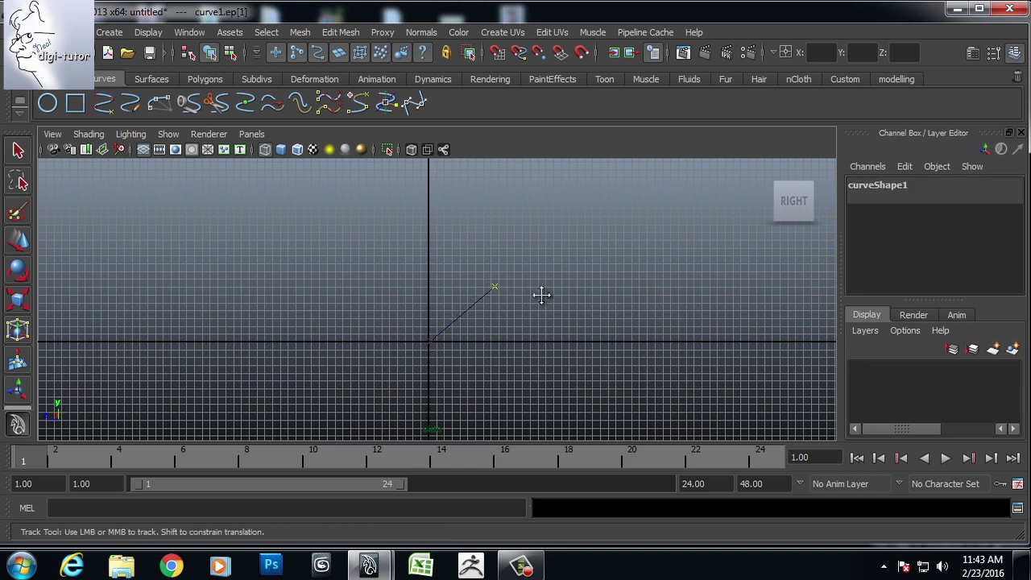
{"action": "middle_click_drag", "start_coordinate": [621, 202], "coordinate": [588, 267], "text": "alt"}
{"action": "left_click", "coordinate": [563, 265]}
{"action": "middle_click_drag", "start_coordinate": [558, 334], "coordinate": [572, 463], "text": "alt"}
{"action": "left_click", "coordinate": [583, 272]}
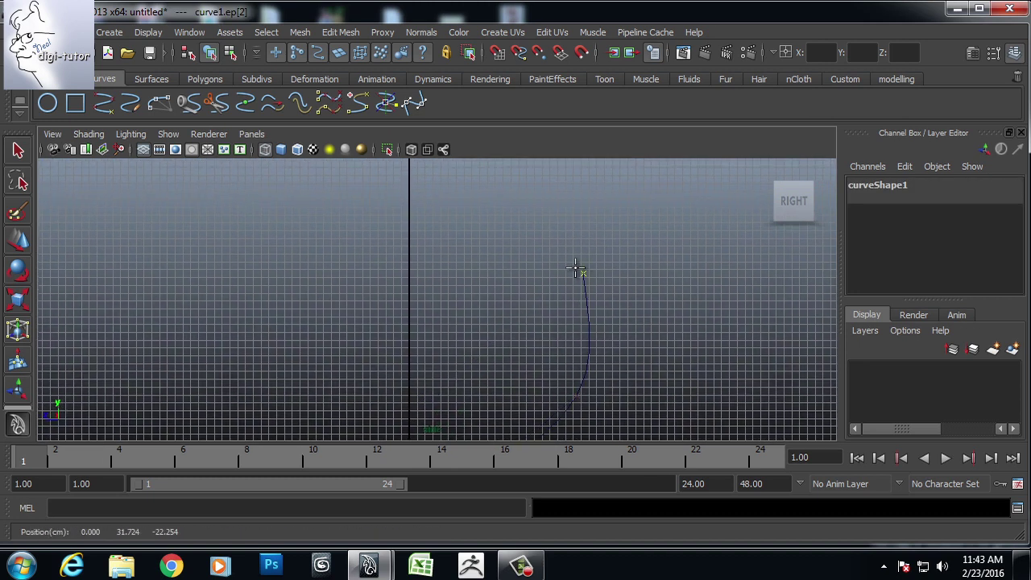
- Continue the curve upward across the vertical axis, bend its top end back outward into an S shape, and finish it
{"action": "middle_click_drag", "start_coordinate": [506, 278], "coordinate": [526, 294], "text": "alt"}
{"action": "left_click_drag", "start_coordinate": [444, 288], "coordinate": [425, 260]}
{"action": "middle_click_drag", "start_coordinate": [429, 225], "coordinate": [405, 317], "text": "alt"}
{"action": "left_click", "coordinate": [399, 219]}
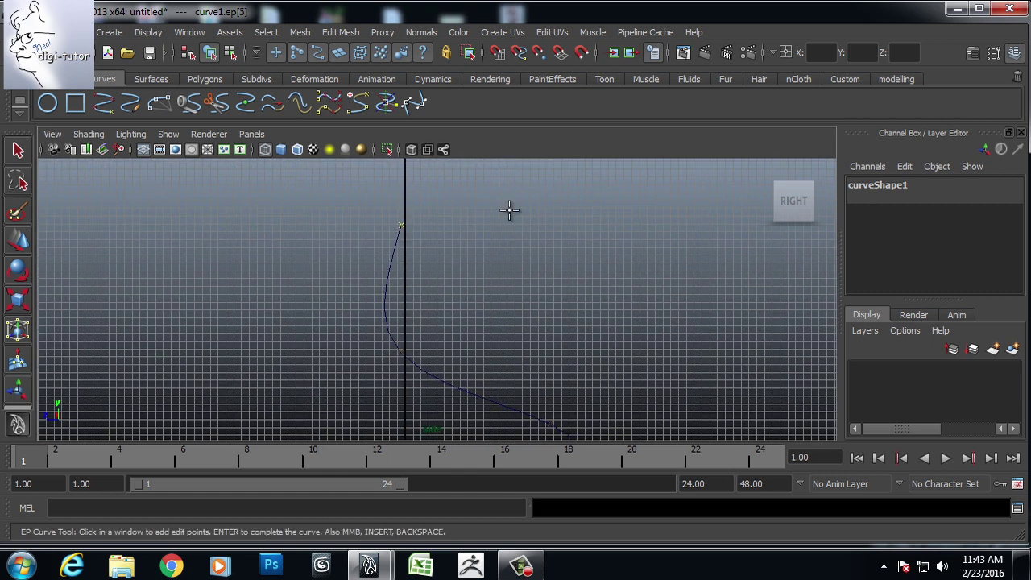
{"action": "left_click", "coordinate": [589, 202]}
{"action": "scroll", "coordinate": [628, 338], "scroll_direction": "down", "scroll_amount": 1}
{"action": "middle_click_drag", "start_coordinate": [572, 419], "coordinate": [586, 234], "text": "alt"}
{"action": "scroll", "coordinate": [623, 412], "scroll_direction": "down", "scroll_amount": 2}
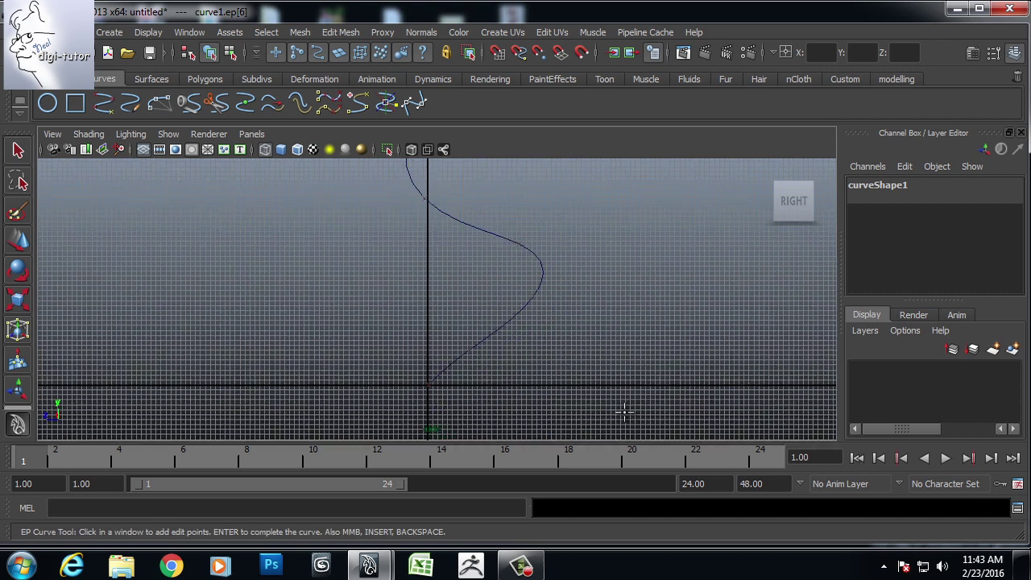
{"action": "scroll", "coordinate": [624, 411], "scroll_direction": "up", "scroll_amount": 1}
{"action": "middle_click_drag", "start_coordinate": [579, 393], "coordinate": [593, 373], "text": "alt"}
{"action": "key", "text": "Return"}
- Move the control vertices near the base of the curve outward to round its lower bend smoothly
{"action": "key", "text": "F8"}
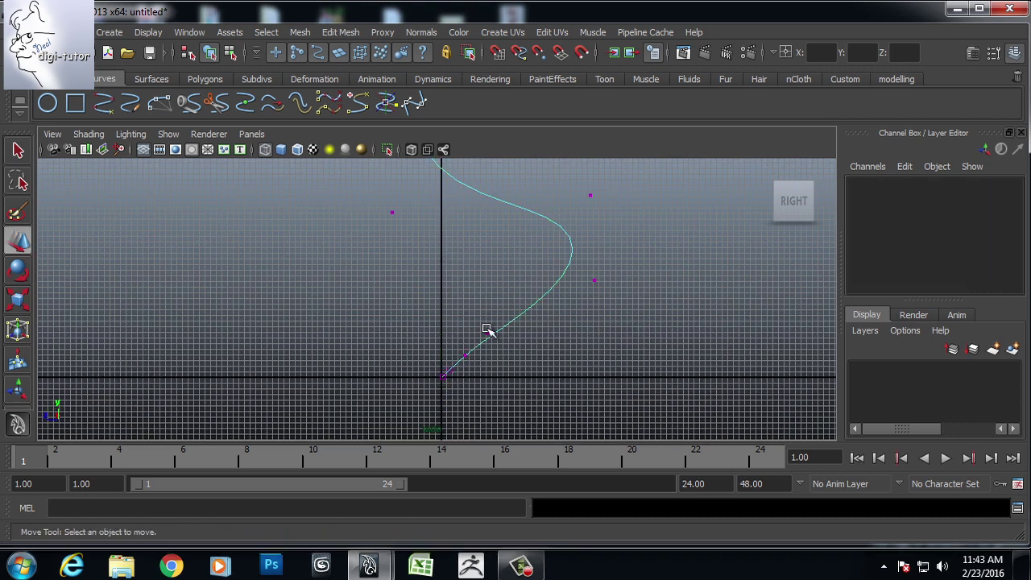
{"action": "left_click", "coordinate": [488, 333]}
{"action": "left_click_drag", "start_coordinate": [489, 334], "coordinate": [517, 347]}
{"action": "left_click_drag", "start_coordinate": [455, 347], "coordinate": [491, 367]}
{"action": "left_click", "coordinate": [482, 362]}
{"action": "left_click", "coordinate": [471, 355]}
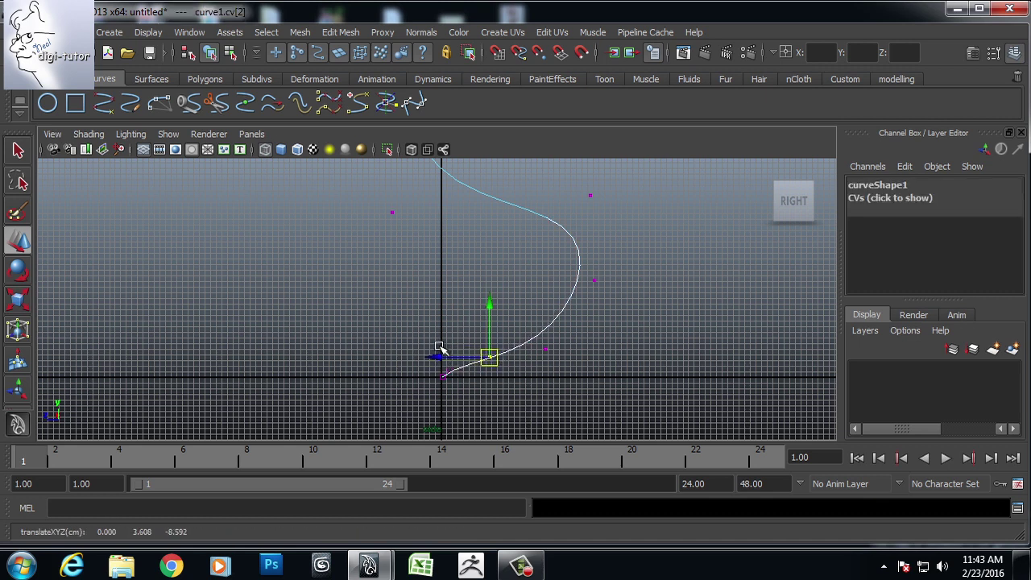
{"action": "left_click", "coordinate": [459, 327]}
{"action": "left_click", "coordinate": [454, 367]}
{"action": "left_click_drag", "start_coordinate": [457, 370], "coordinate": [468, 372]}
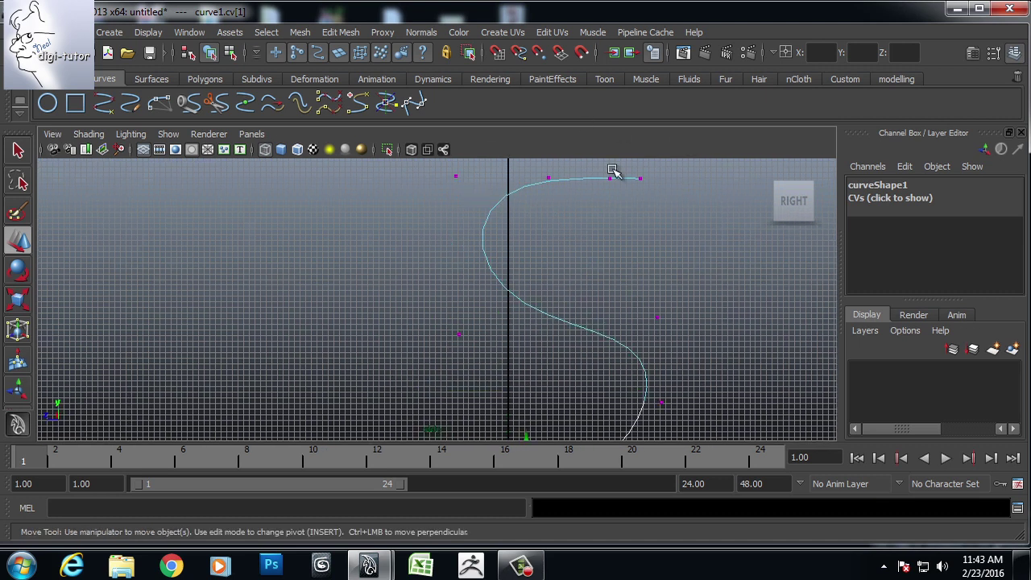
- Go back to the perspective view and select the S-shaped curve as a whole object
{"action": "scroll", "coordinate": [638, 299], "scroll_direction": "down", "scroll_amount": 3}
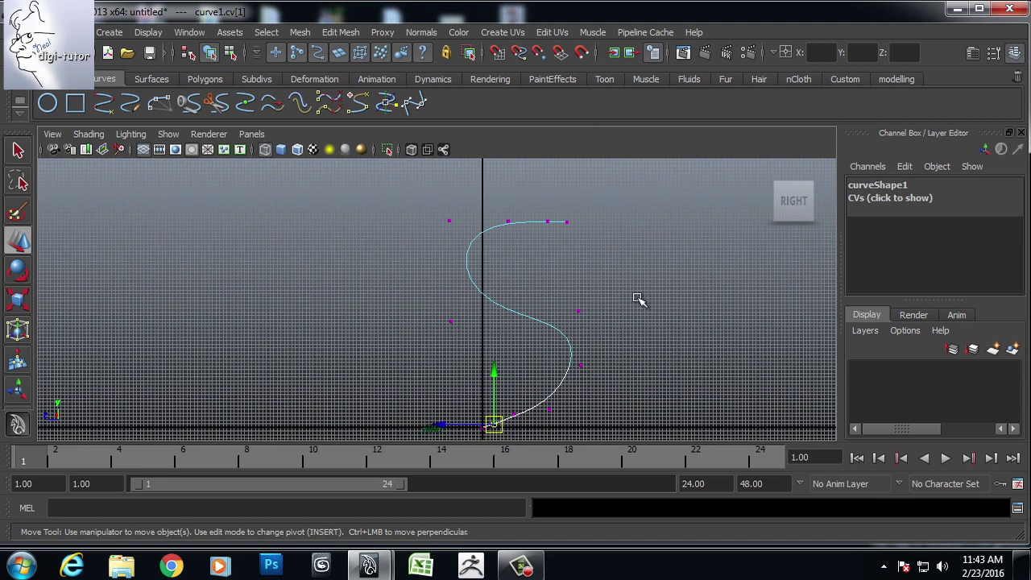
{"action": "key", "text": "space"}
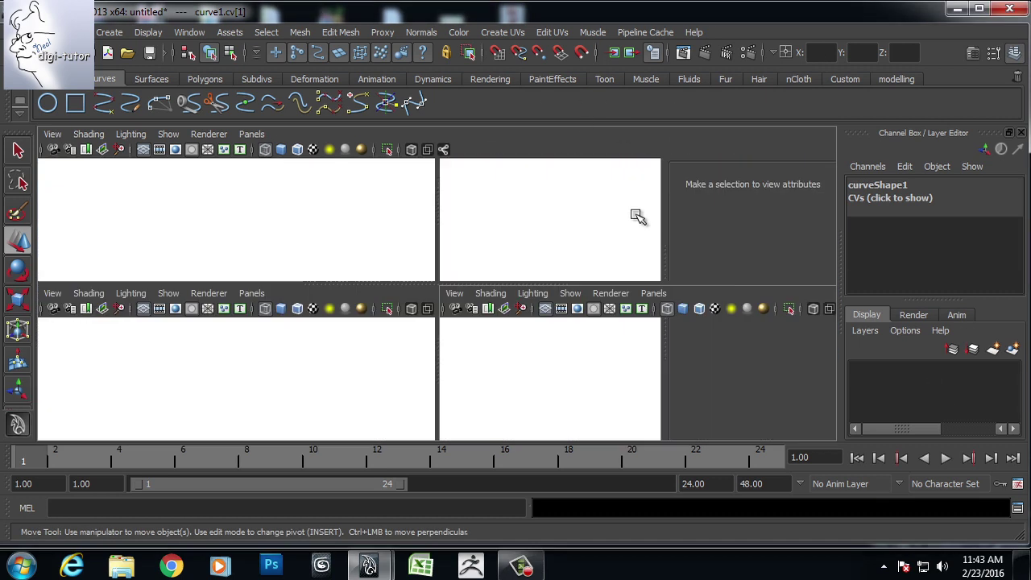
{"action": "key", "text": "space"}
{"action": "scroll", "coordinate": [464, 362], "scroll_direction": "down", "scroll_amount": 2}
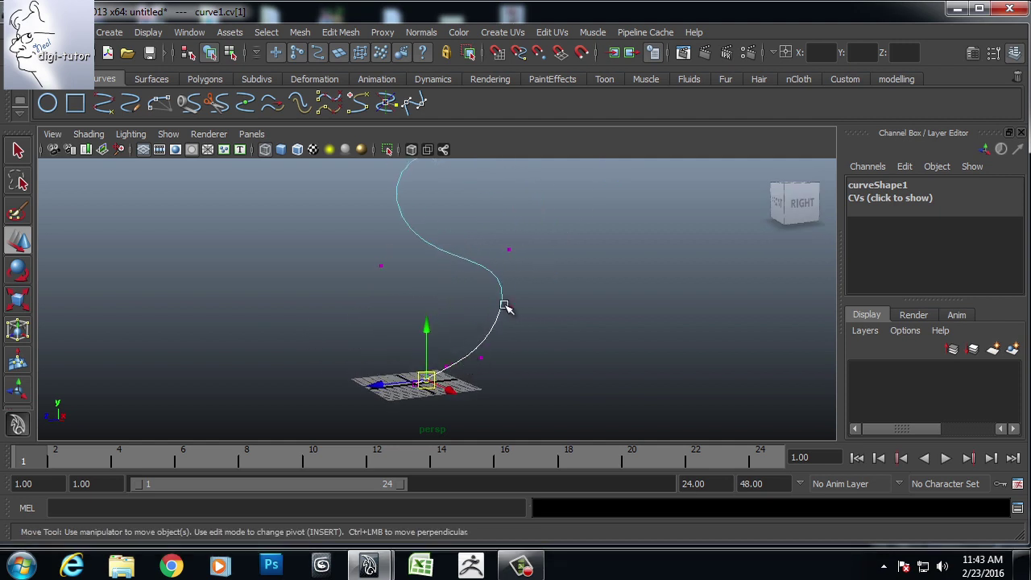
{"action": "left_click", "coordinate": [474, 296]}
{"action": "left_click", "coordinate": [475, 295]}
{"action": "scroll", "coordinate": [539, 394], "scroll_direction": "down", "scroll_amount": 2}
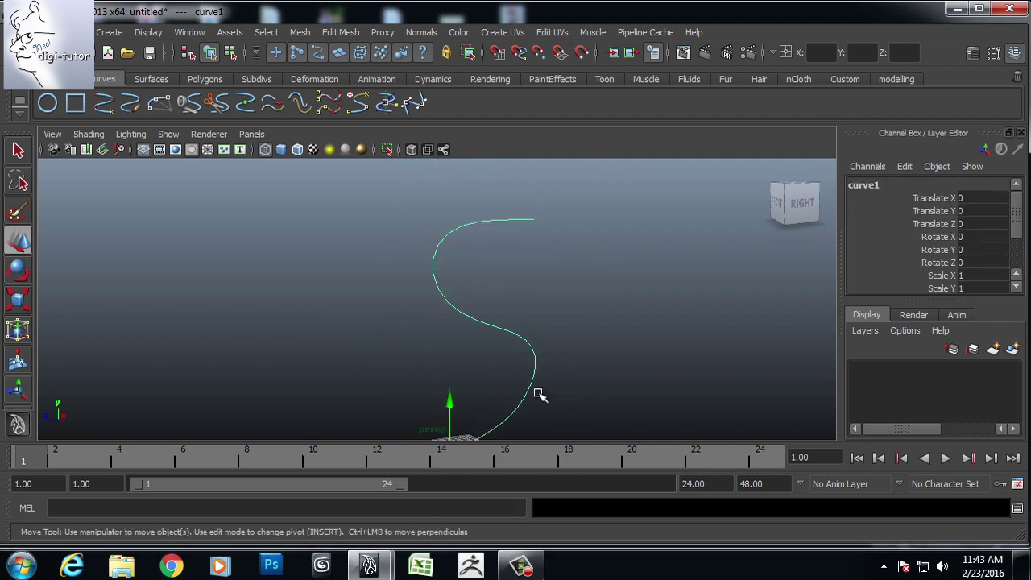
{"action": "middle_click_drag", "start_coordinate": [616, 399], "coordinate": [610, 333], "text": "alt"}
{"action": "scroll", "coordinate": [538, 363], "scroll_direction": "up", "scroll_amount": 5}
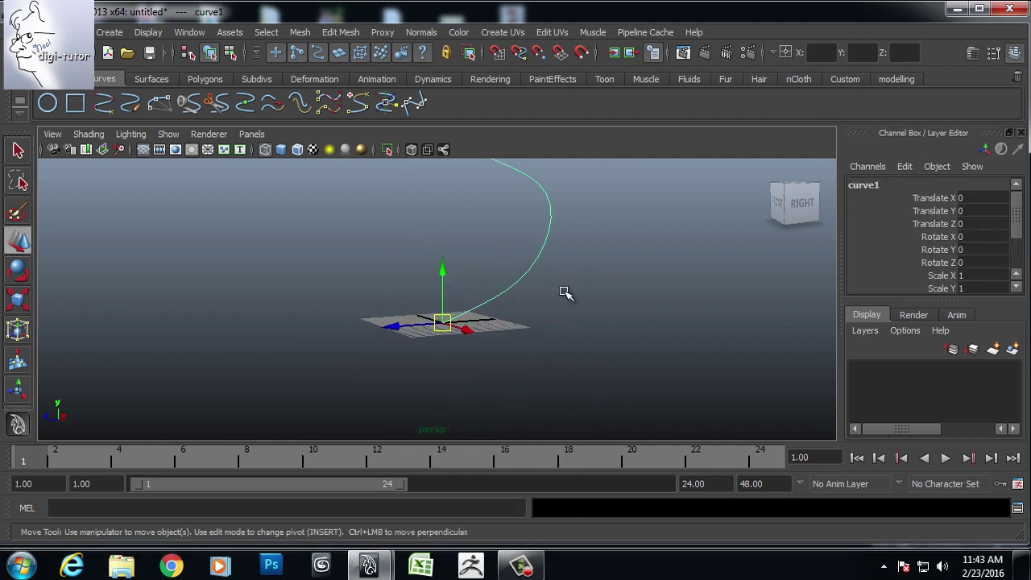
- Create a polygon torus with a radius of about 1.02 near the grid origin and display it shaded
{"action": "middle_click_drag", "start_coordinate": [564, 292], "coordinate": [550, 347], "text": "alt"}
{"action": "scroll", "coordinate": [550, 347], "scroll_direction": "up", "scroll_amount": 4}
{"action": "middle_click_drag", "start_coordinate": [570, 427], "coordinate": [570, 246], "text": "alt"}
{"action": "scroll", "coordinate": [581, 330], "scroll_direction": "up", "scroll_amount": 5}
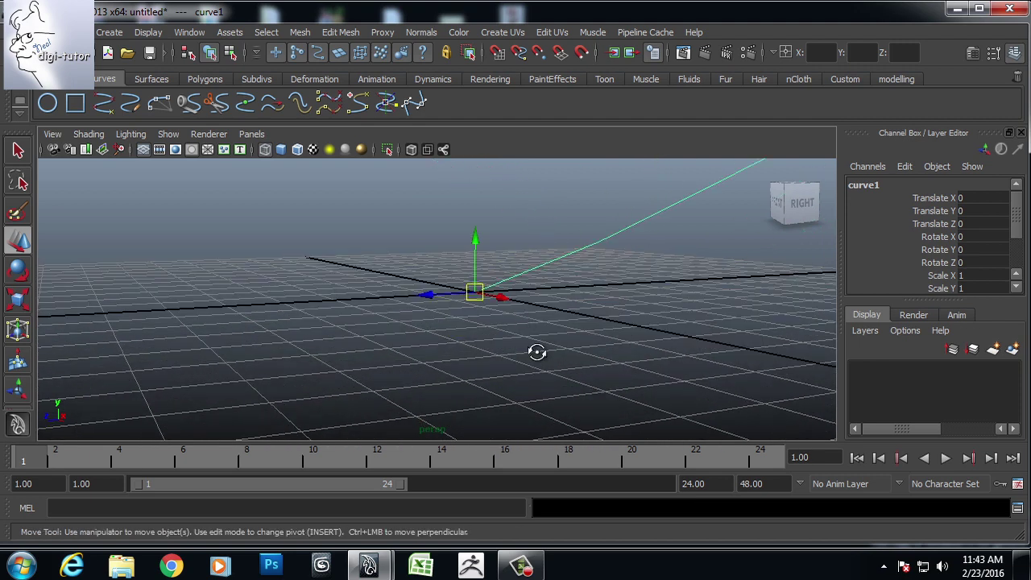
{"action": "left_click_drag", "start_coordinate": [536, 352], "coordinate": [604, 404], "text": "alt"}
{"action": "middle_click_drag", "start_coordinate": [600, 401], "coordinate": [565, 345], "text": "alt"}
{"action": "left_click", "coordinate": [205, 79]}
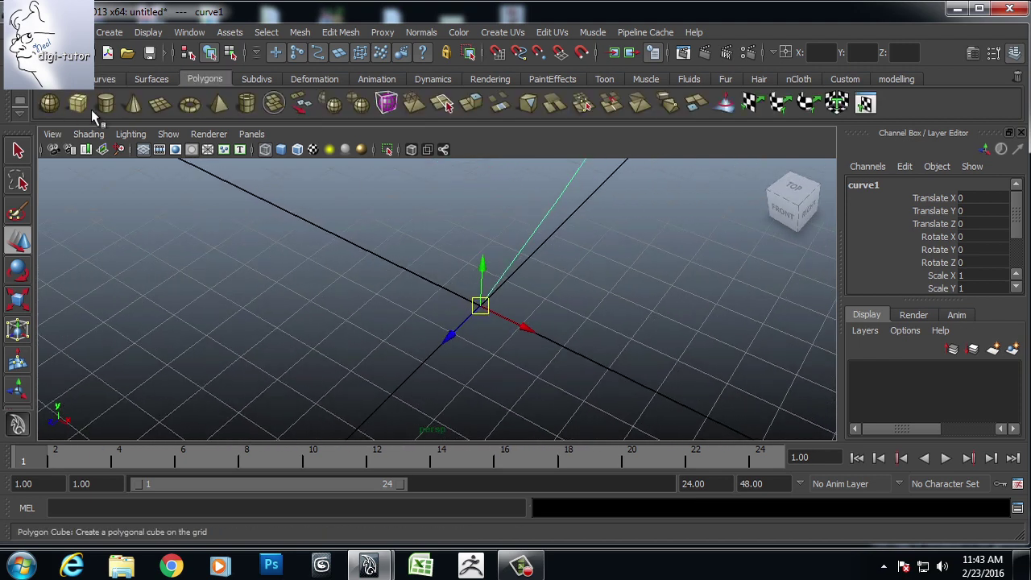
{"action": "left_click", "coordinate": [189, 103]}
{"action": "left_click_drag", "start_coordinate": [628, 347], "coordinate": [469, 310], "text": "alt"}
{"action": "scroll", "coordinate": [473, 310], "scroll_direction": "up", "scroll_amount": 5}
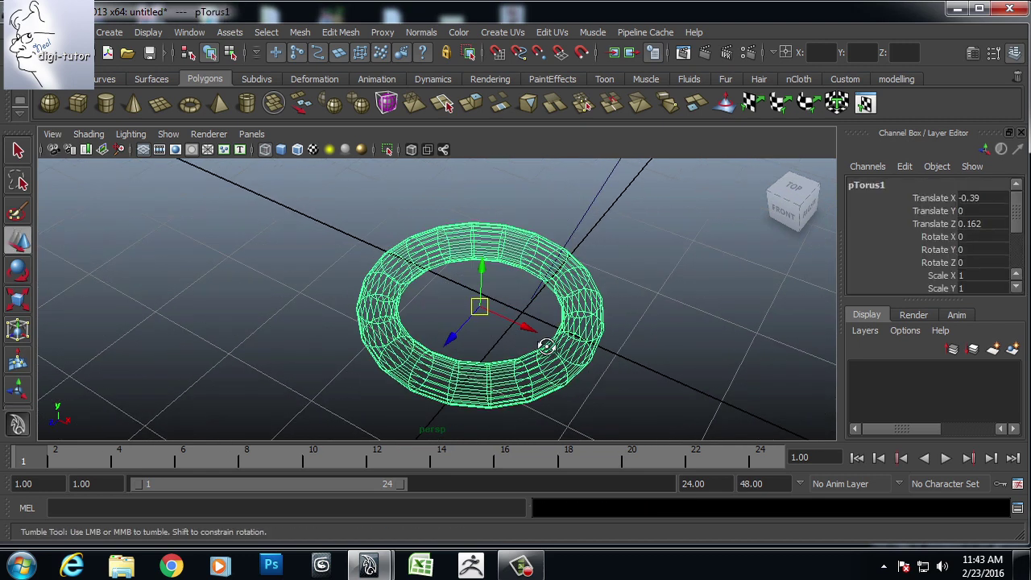
{"action": "key", "text": "5"}
{"action": "left_click_drag", "start_coordinate": [547, 348], "coordinate": [661, 354], "text": "alt"}
- Set the torus's Subdivisions Axis and Subdivisions Height to 8
{"action": "left_click_drag", "start_coordinate": [1017, 217], "coordinate": [1020, 282]}
{"action": "left_click", "coordinate": [881, 274]}
{"action": "left_click_drag", "start_coordinate": [958, 249], "coordinate": [959, 262]}
{"action": "middle_click_drag", "start_coordinate": [745, 317], "coordinate": [615, 336]}
{"action": "key", "text": "space"}
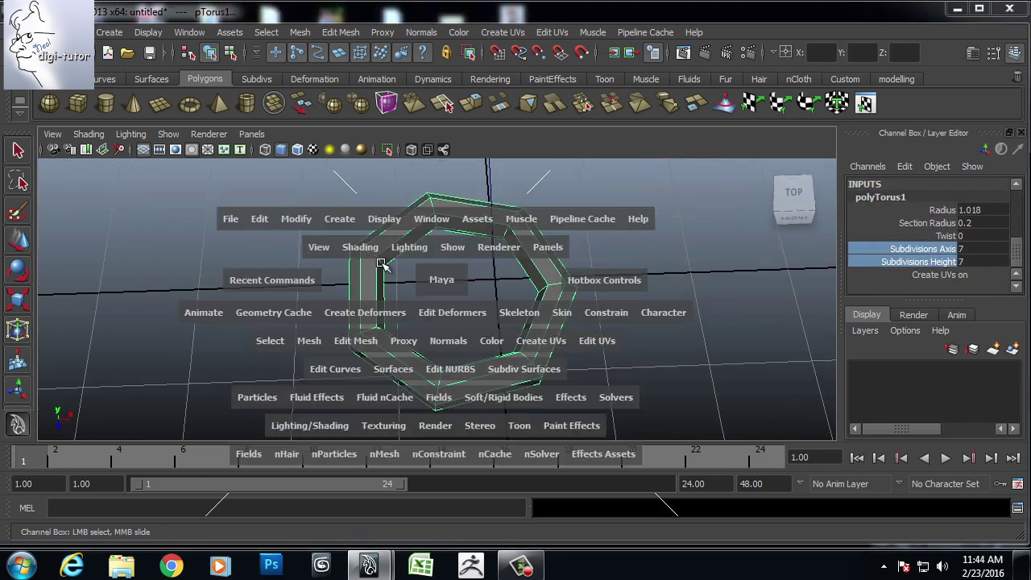
{"action": "key", "text": "space"}
{"action": "scroll", "coordinate": [554, 327], "scroll_direction": "up", "scroll_amount": 4}
{"action": "middle_click_drag", "start_coordinate": [555, 327], "coordinate": [571, 327]}
- In the top view, centre the torus on the Z axis and stretch it along Z to a scale of about 1.28
{"action": "key", "text": "w"}
{"action": "left_click_drag", "start_coordinate": [460, 306], "coordinate": [480, 306]}
{"action": "key", "text": "r"}
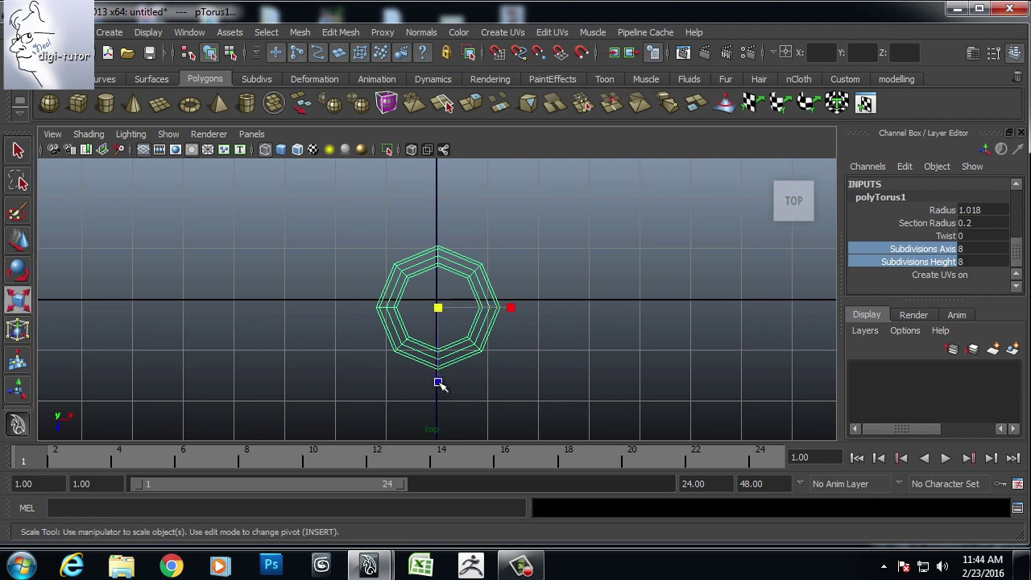
{"action": "left_click_drag", "start_coordinate": [438, 383], "coordinate": [439, 403]}
{"action": "middle_click_drag", "start_coordinate": [505, 310], "coordinate": [493, 317], "text": "alt"}
{"action": "key", "text": "w"}
{"action": "left_click_drag", "start_coordinate": [484, 314], "coordinate": [481, 314]}
- Duplicate the torus link and move the copy along Z so it overlaps one end of the original
{"action": "key", "text": "space"}
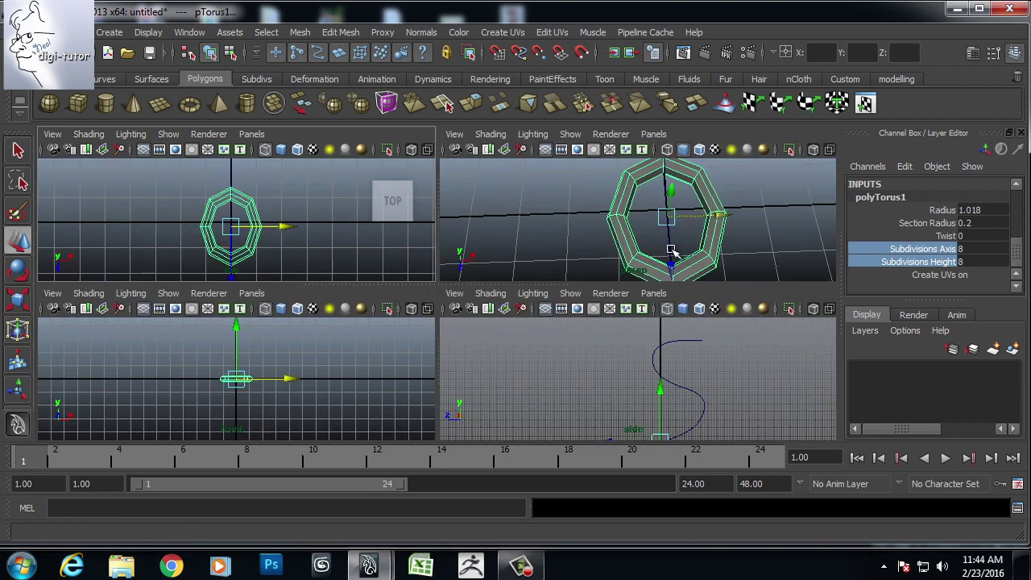
{"action": "key", "text": "space"}
{"action": "middle_click_drag", "start_coordinate": [575, 387], "coordinate": [574, 287], "text": "alt"}
{"action": "scroll", "coordinate": [525, 346], "scroll_direction": "up", "scroll_amount": 6}
{"action": "key", "text": "space"}
{"action": "key", "text": "space"}
{"action": "left_click_drag", "start_coordinate": [564, 282], "coordinate": [455, 314], "text": "alt"}
{"action": "key", "text": "ctrl+d"}
{"action": "left_click_drag", "start_coordinate": [397, 330], "coordinate": [497, 308]}
{"action": "middle_click_drag", "start_coordinate": [564, 289], "coordinate": [522, 311], "text": "alt"}
- Rotate the copied link upright, perpendicular to the original, and shift it so the two links interlock
{"action": "key", "text": "e"}
{"action": "left_click_drag", "start_coordinate": [527, 311], "coordinate": [538, 380]}
{"action": "key", "text": "w"}
{"action": "left_click_drag", "start_coordinate": [524, 326], "coordinate": [485, 338], "text": "alt"}
{"action": "left_click_drag", "start_coordinate": [416, 319], "coordinate": [432, 327]}
{"action": "left_click_drag", "start_coordinate": [499, 346], "coordinate": [552, 324], "text": "alt"}
- Combine the two interlocked links into one mesh and centre its pivot
{"action": "left_click", "coordinate": [481, 366], "text": "shift"}
{"action": "left_click_drag", "start_coordinate": [546, 370], "coordinate": [517, 330], "text": "alt"}
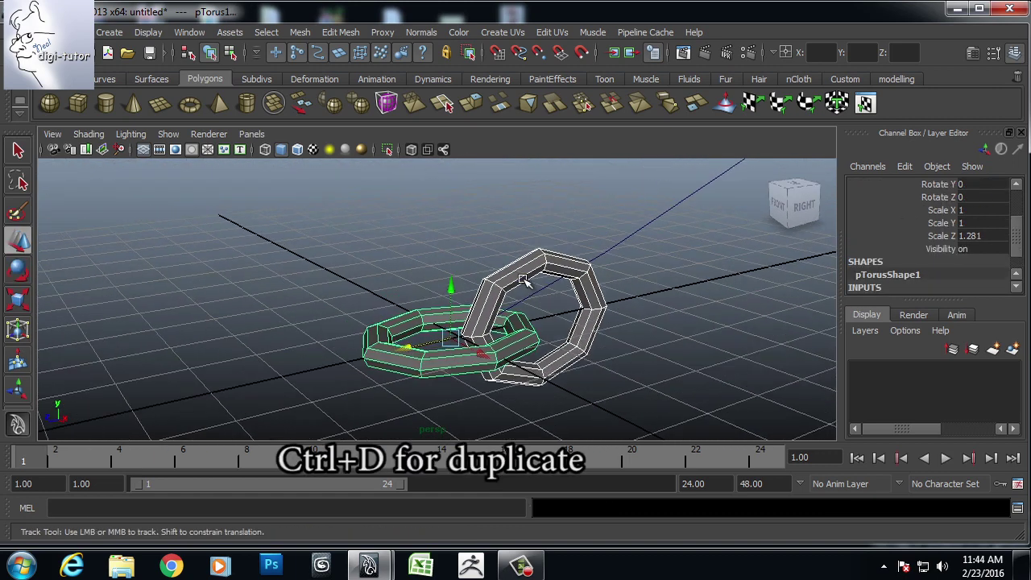
{"action": "left_click", "coordinate": [301, 33]}
{"action": "left_click", "coordinate": [337, 60]}
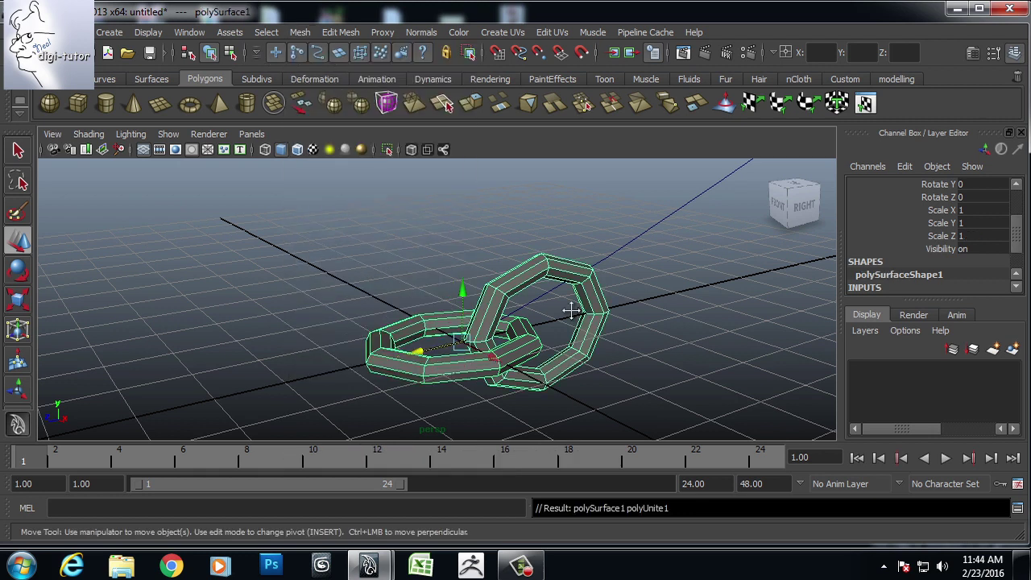
{"action": "left_click_drag", "start_coordinate": [571, 308], "coordinate": [576, 332], "text": "alt"}
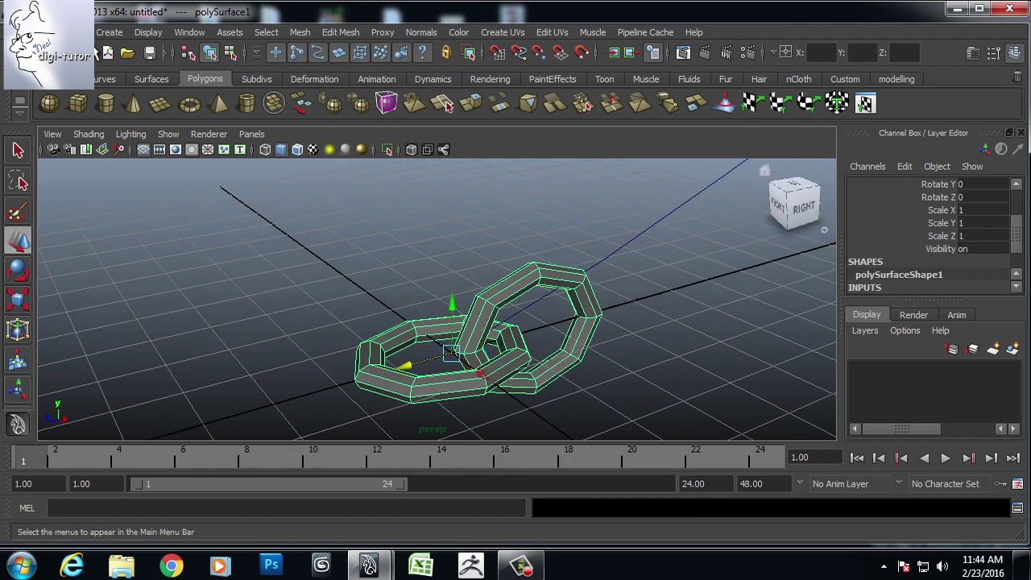
{"action": "left_click", "coordinate": [72, 33]}
{"action": "left_click", "coordinate": [89, 185]}
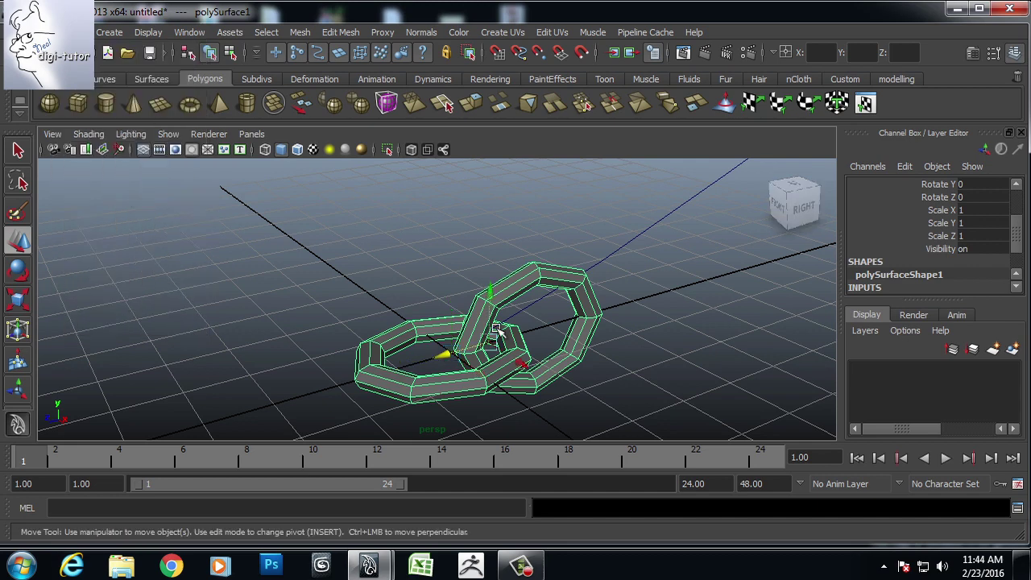
- Move the combined links down about 1.5 units and along Z, away from the start of the curve
{"action": "left_click_drag", "start_coordinate": [515, 346], "coordinate": [476, 285], "text": "alt"}
{"action": "scroll", "coordinate": [471, 347], "scroll_direction": "down", "scroll_amount": 5}
{"action": "key", "text": "space"}
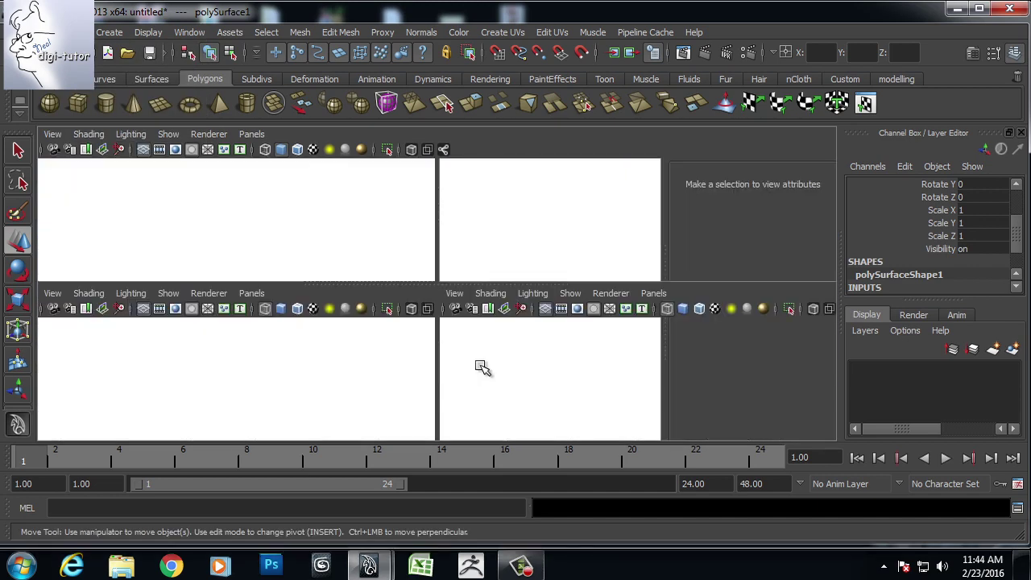
{"action": "key", "text": "space"}
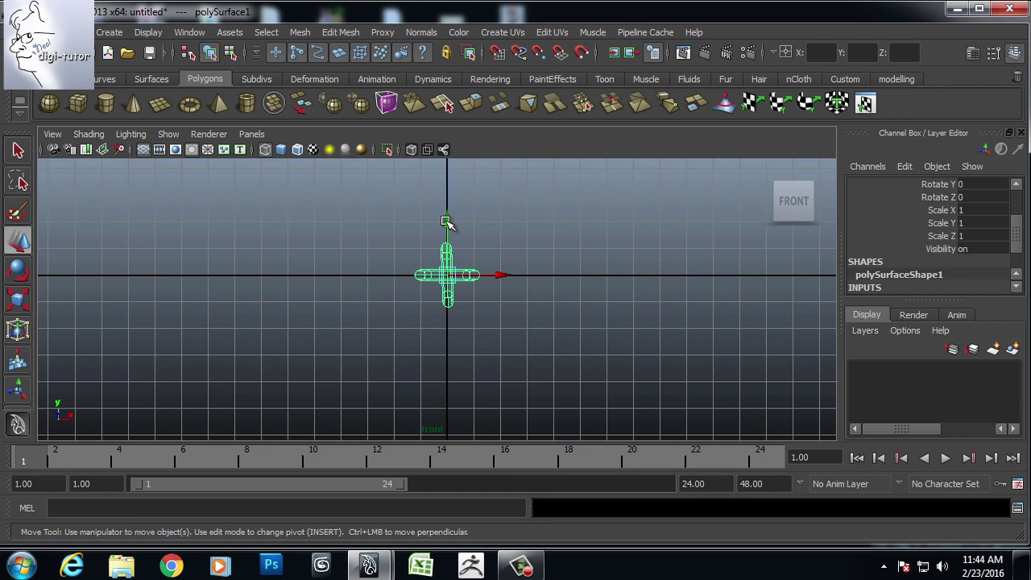
{"action": "left_click_drag", "start_coordinate": [450, 226], "coordinate": [455, 266]}
{"action": "key", "text": "space"}
{"action": "key", "text": "space"}
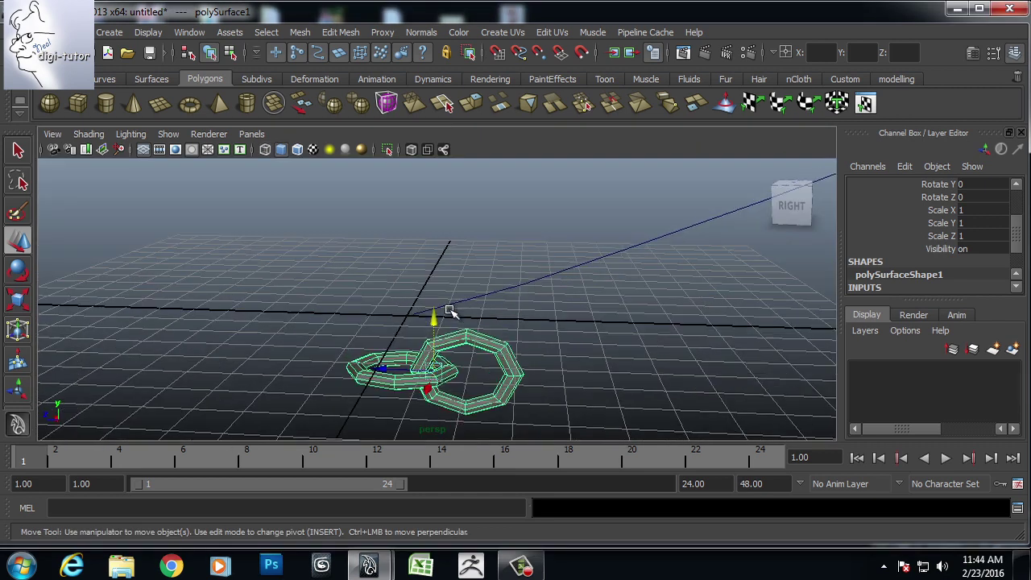
{"action": "left_click_drag", "start_coordinate": [458, 321], "coordinate": [513, 357], "text": "alt"}
{"action": "left_click_drag", "start_coordinate": [408, 362], "coordinate": [308, 368]}
- Rotate the combined links about 45 degrees around X and line them up with the base of the curve
{"action": "left_click_drag", "start_coordinate": [390, 301], "coordinate": [422, 287], "text": "alt"}
{"action": "key", "text": "e"}
{"action": "left_click_drag", "start_coordinate": [428, 322], "coordinate": [376, 237], "text": "alt"}
{"action": "key", "text": "w"}
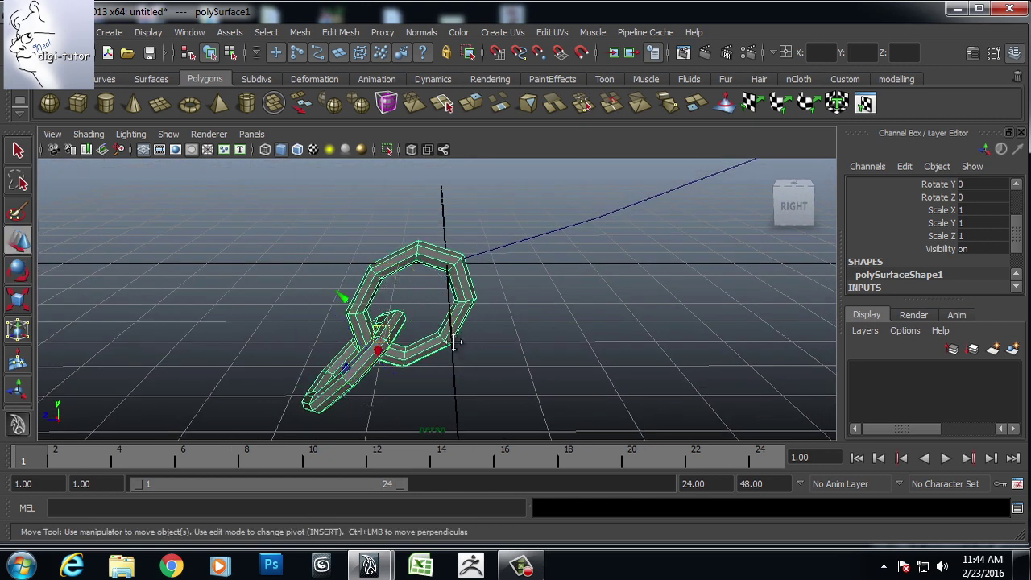
{"action": "left_click_drag", "start_coordinate": [454, 338], "coordinate": [467, 346], "text": "alt"}
{"action": "right_click_drag", "start_coordinate": [515, 343], "coordinate": [411, 342], "text": "alt"}
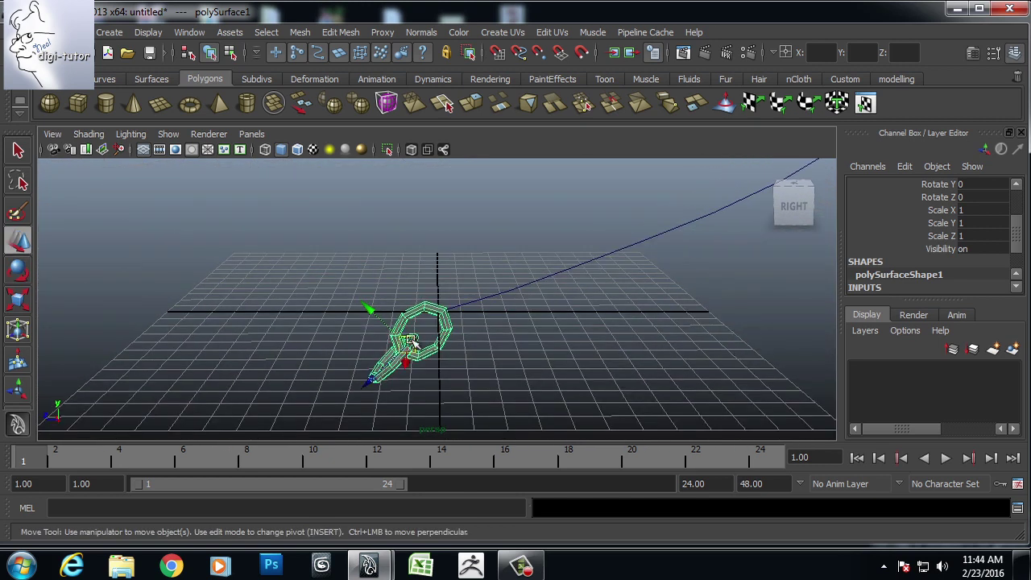
- Attach the combined links to the S-shaped curve as a motion path using the Animation menu set
{"action": "left_click", "coordinate": [512, 396]}
{"action": "key", "text": "ctrl+z"}
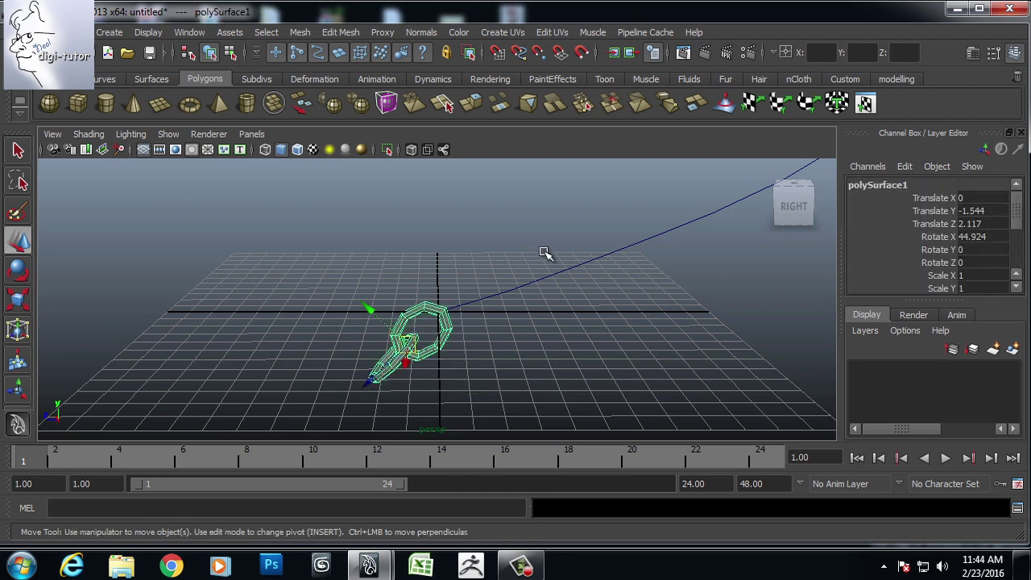
{"action": "left_click_drag", "start_coordinate": [545, 248], "coordinate": [631, 338], "text": "shift"}
{"action": "left_click", "coordinate": [49, 53]}
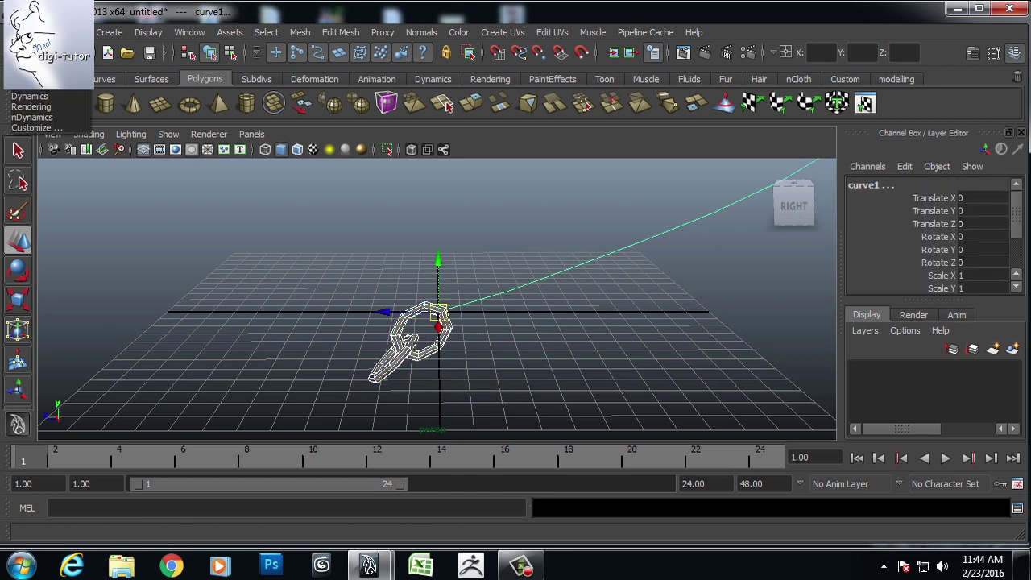
{"action": "left_click", "coordinate": [34, 64]}
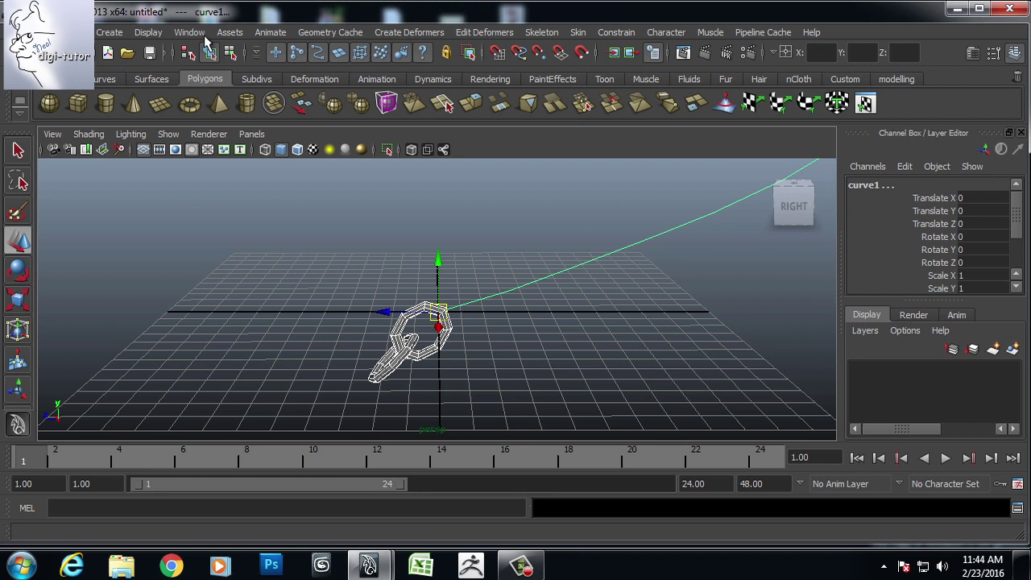
{"action": "left_click", "coordinate": [266, 34]}
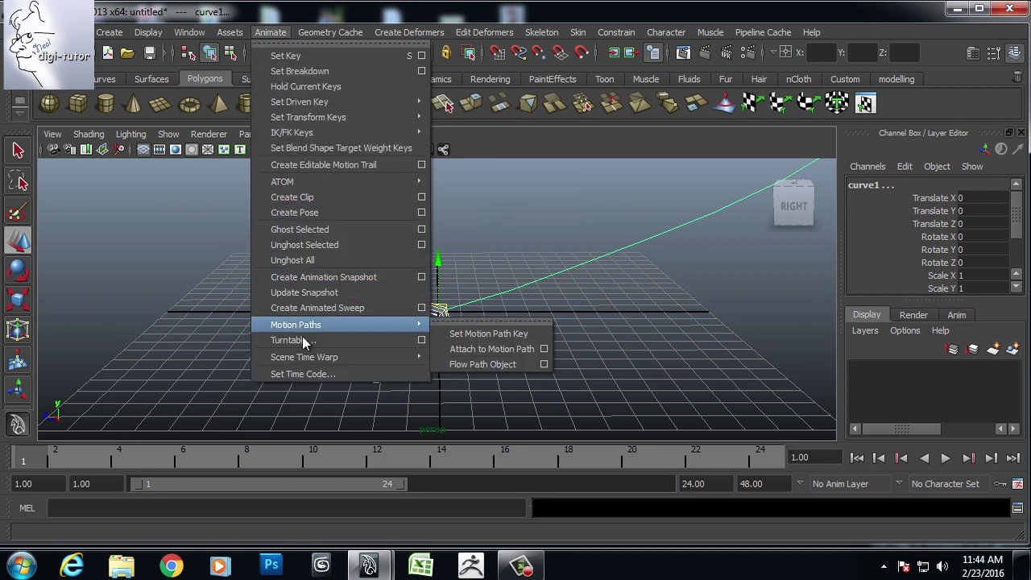
{"action": "mouse_move", "coordinate": [325, 327]}
{"action": "left_click", "coordinate": [511, 348]}
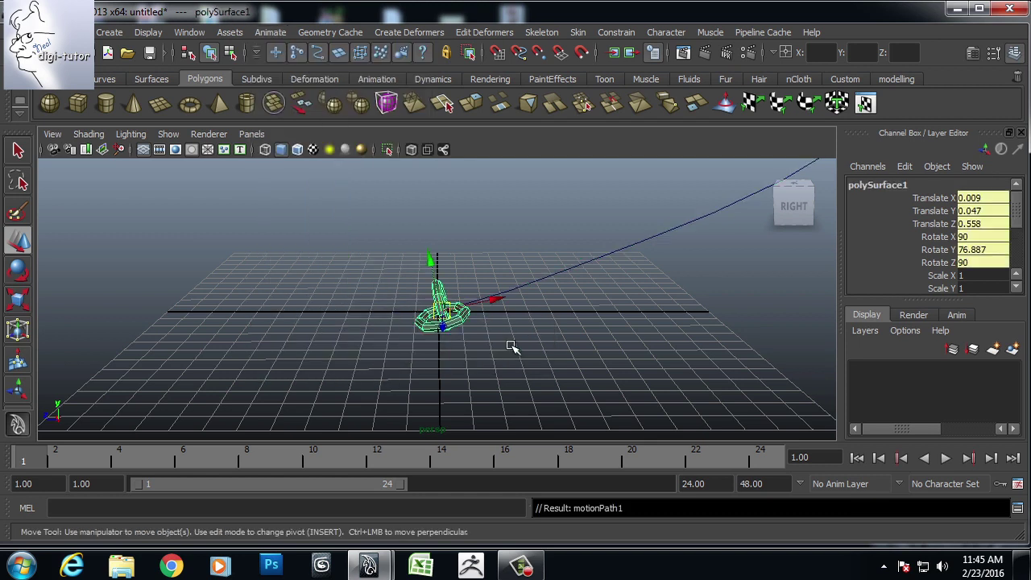
- Scrub and play back the animation to check how the links travel along the curve, especially near its start
{"action": "scroll", "coordinate": [510, 345], "scroll_direction": "down", "scroll_amount": 5}
{"action": "scroll", "coordinate": [511, 345], "scroll_direction": "down", "scroll_amount": 6}
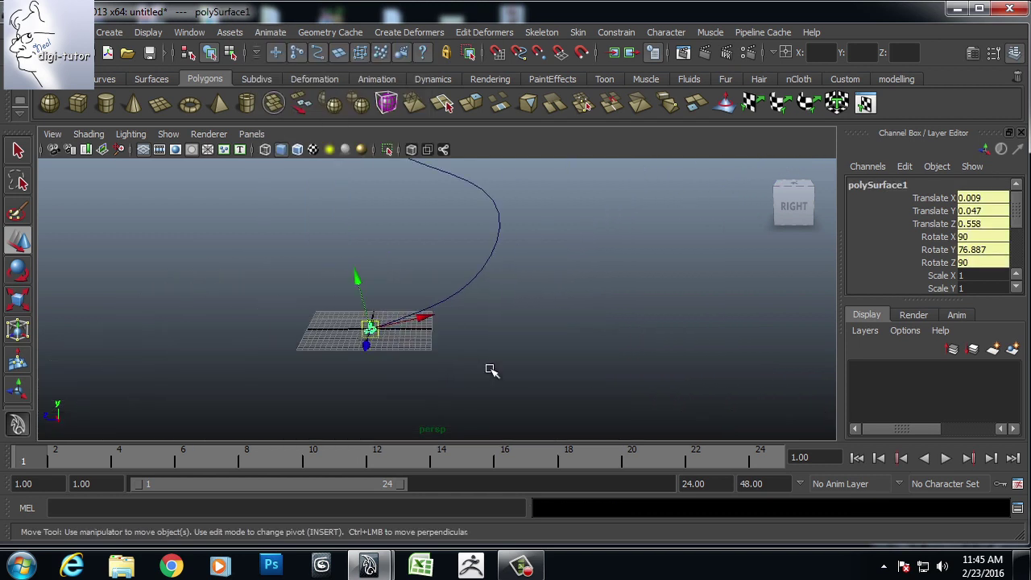
{"action": "left_click_drag", "start_coordinate": [48, 459], "coordinate": [117, 464]}
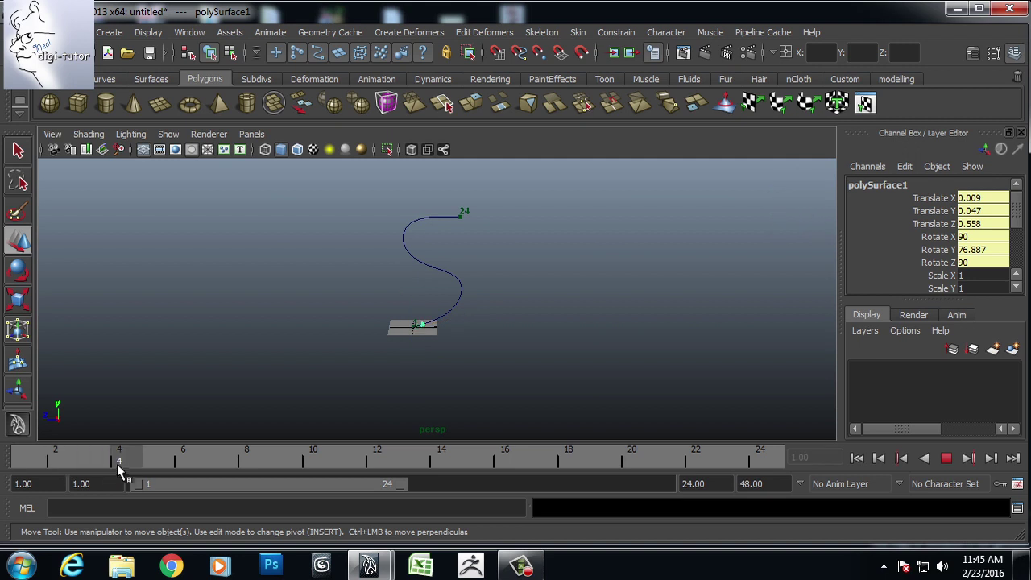
{"action": "left_click_drag", "start_coordinate": [208, 472], "coordinate": [8, 463]}
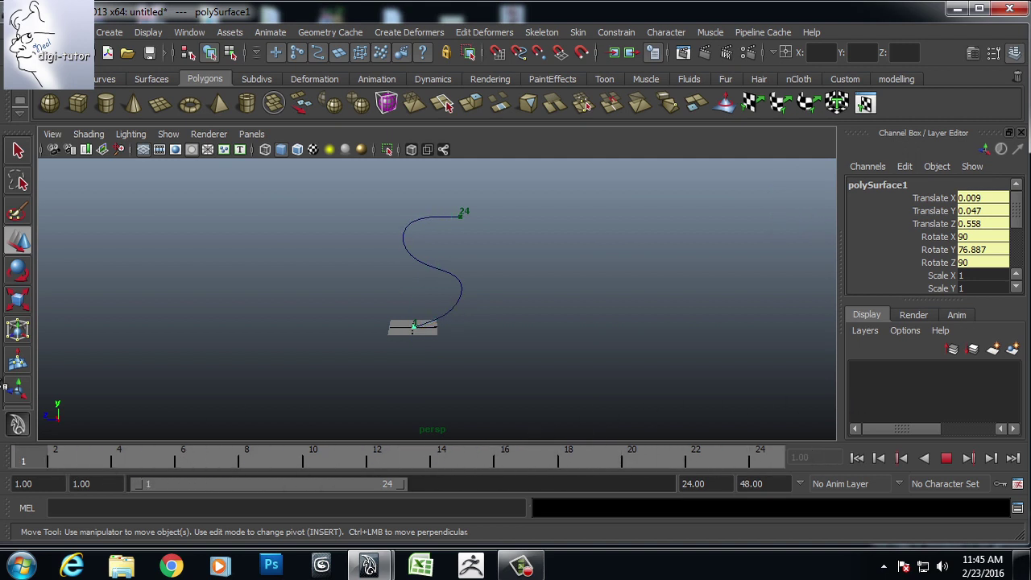
{"action": "middle_click_drag", "start_coordinate": [548, 289], "coordinate": [551, 206], "text": "alt"}
{"action": "scroll", "coordinate": [544, 342], "scroll_direction": "up", "scroll_amount": 10}
{"action": "scroll", "coordinate": [510, 278], "scroll_direction": "down", "scroll_amount": 5}
{"action": "middle_click_drag", "start_coordinate": [509, 295], "coordinate": [510, 367], "text": "alt"}
{"action": "scroll", "coordinate": [481, 347], "scroll_direction": "up", "scroll_amount": 5}
{"action": "right_click_drag", "start_coordinate": [511, 367], "coordinate": [476, 377], "text": "alt"}
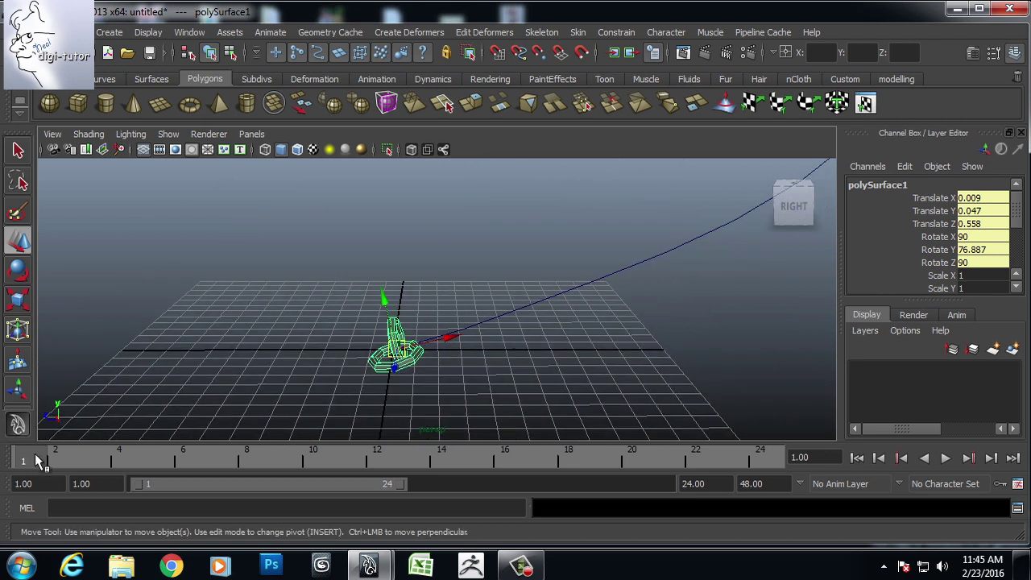
{"action": "key", "text": "alt+v"}
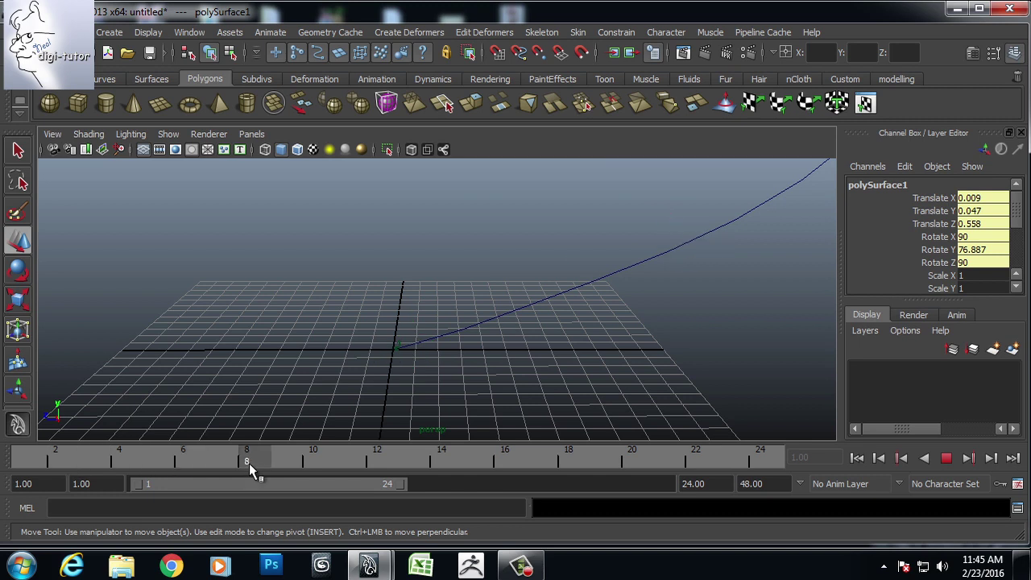
{"action": "key", "text": "alt+v"}
{"action": "scroll", "coordinate": [457, 316], "scroll_direction": "down", "scroll_amount": 5}
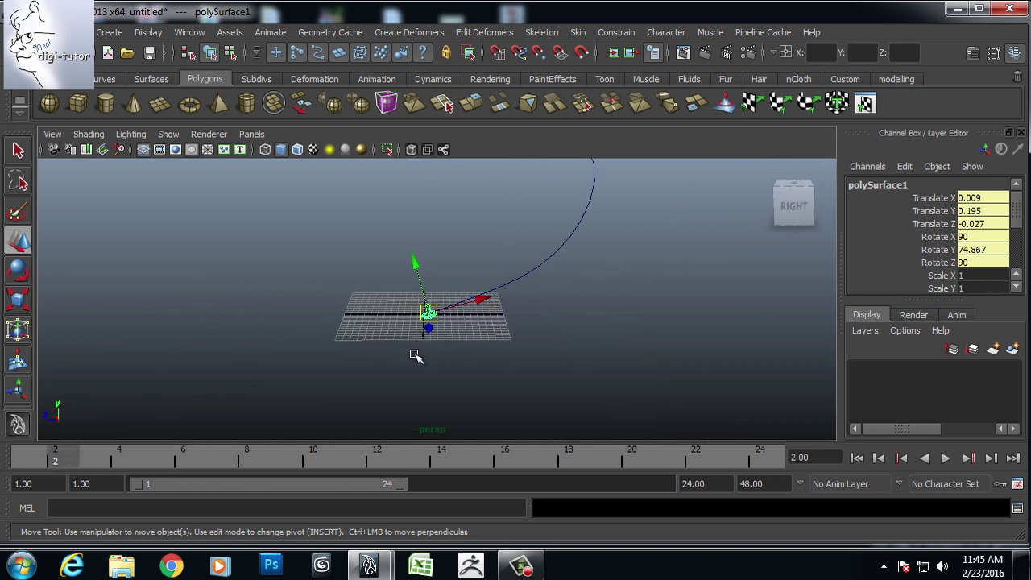
{"action": "key", "text": "alt+v"}
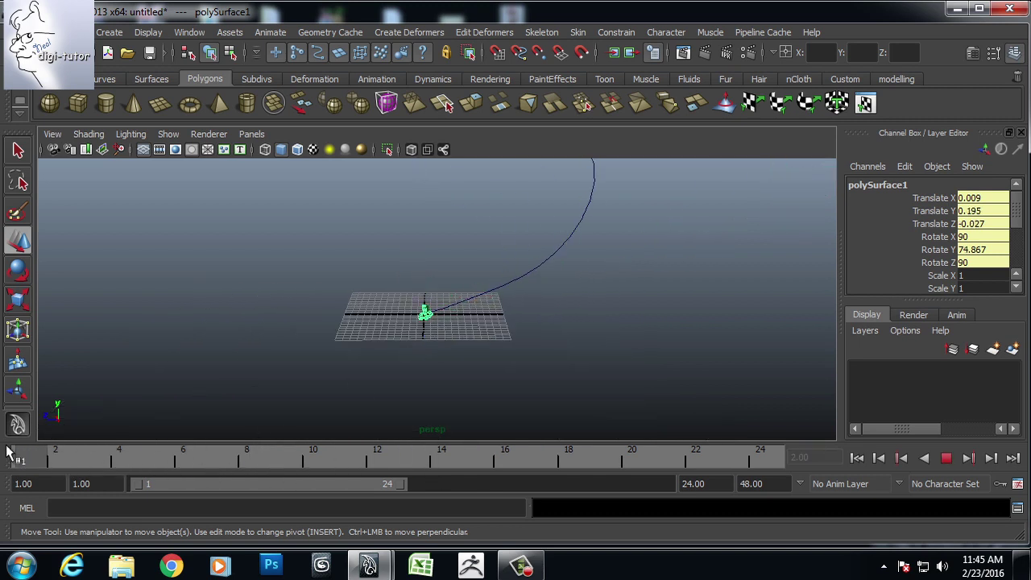
{"action": "key", "text": "alt+v"}
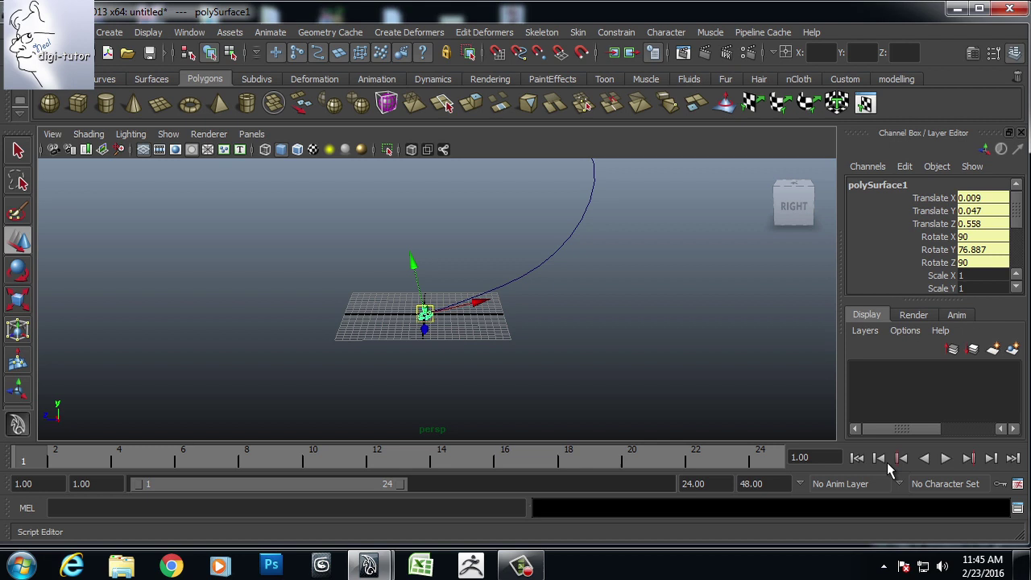
- Review the default in-tangent options in the animation preferences and close them without changing anything
{"action": "left_click", "coordinate": [1017, 507]}
{"action": "left_click", "coordinate": [810, 51]}
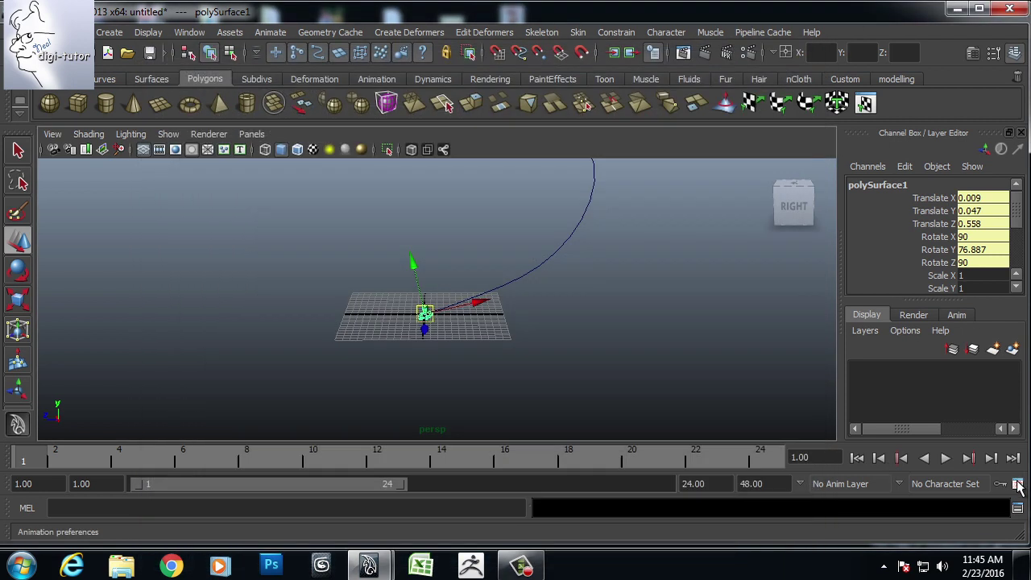
{"action": "left_click_drag", "start_coordinate": [624, 88], "coordinate": [563, 74]}
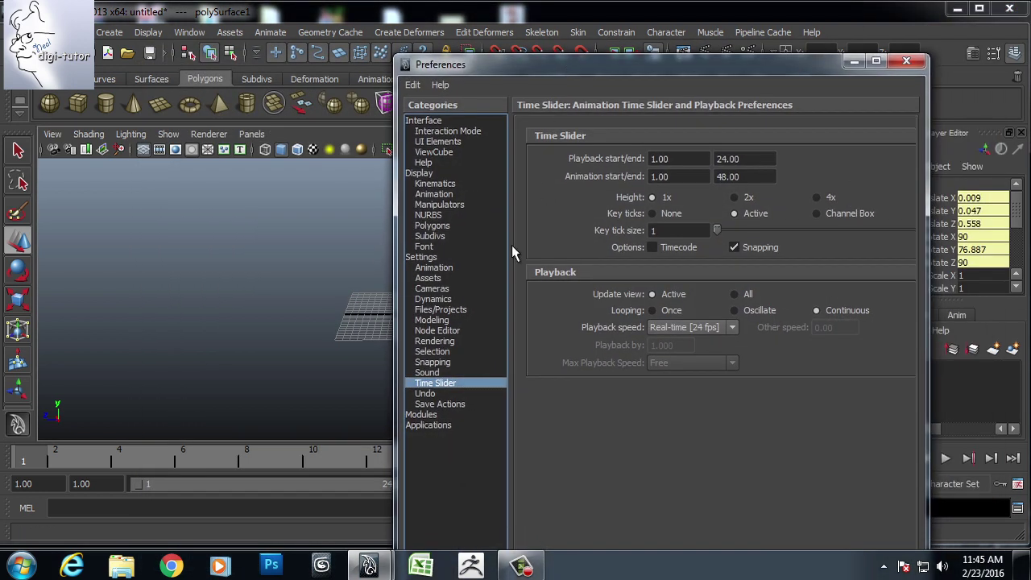
{"action": "left_click", "coordinate": [435, 268]}
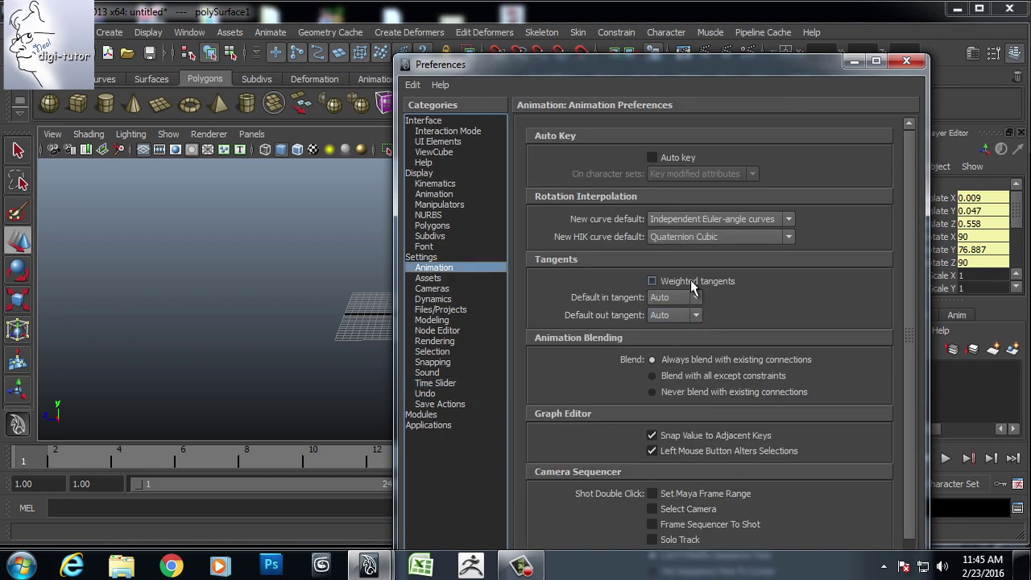
{"action": "left_click", "coordinate": [698, 297]}
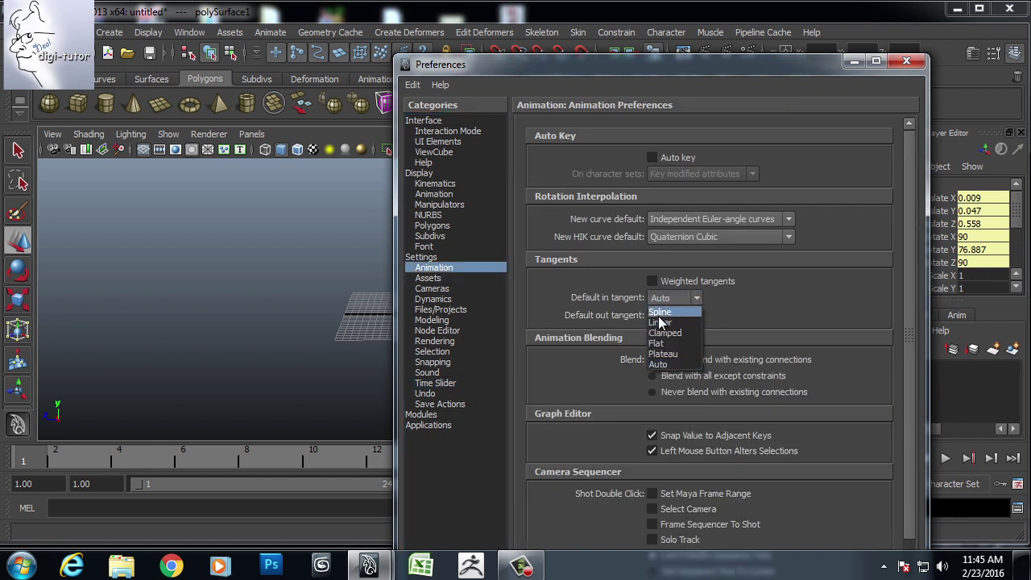
{"action": "left_click", "coordinate": [907, 62]}
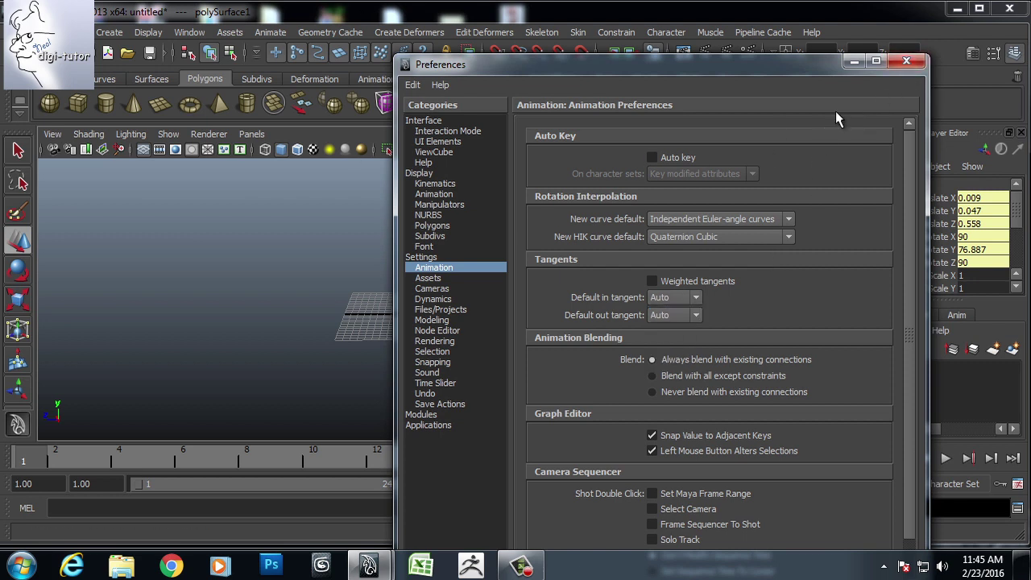
{"action": "left_click", "coordinate": [907, 62]}
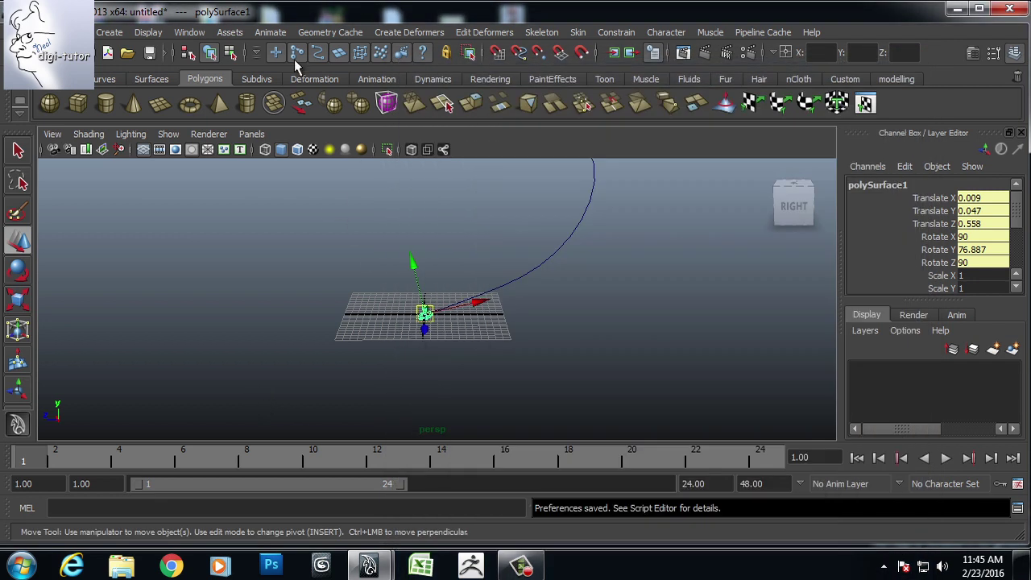
- Select both motion path keys of the links in the Graph Editor and give them linear tangents
{"action": "left_click", "coordinate": [203, 31]}
{"action": "mouse_move", "coordinate": [211, 70]}
{"action": "mouse_move", "coordinate": [301, 56]}
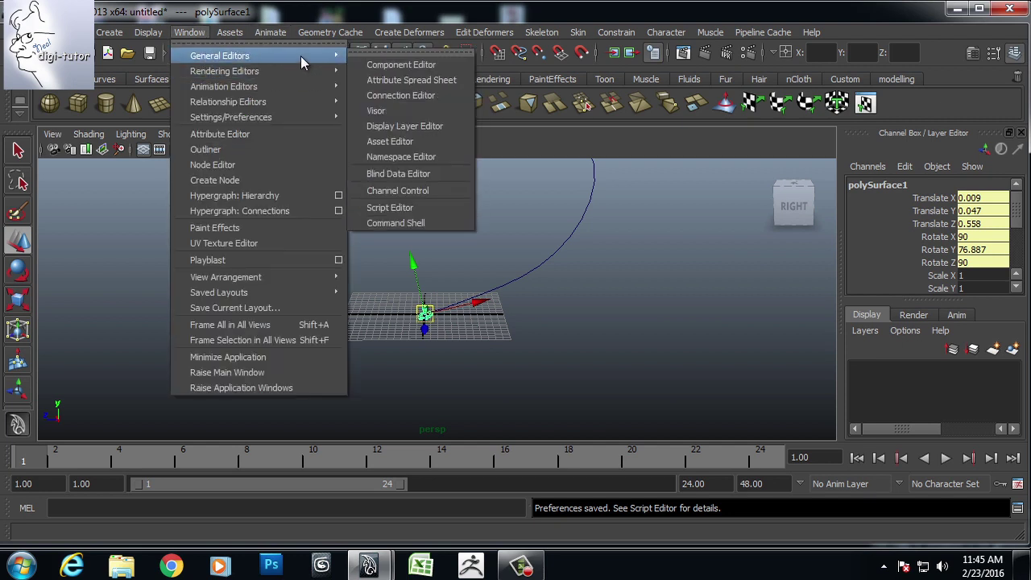
{"action": "mouse_move", "coordinate": [353, 88]}
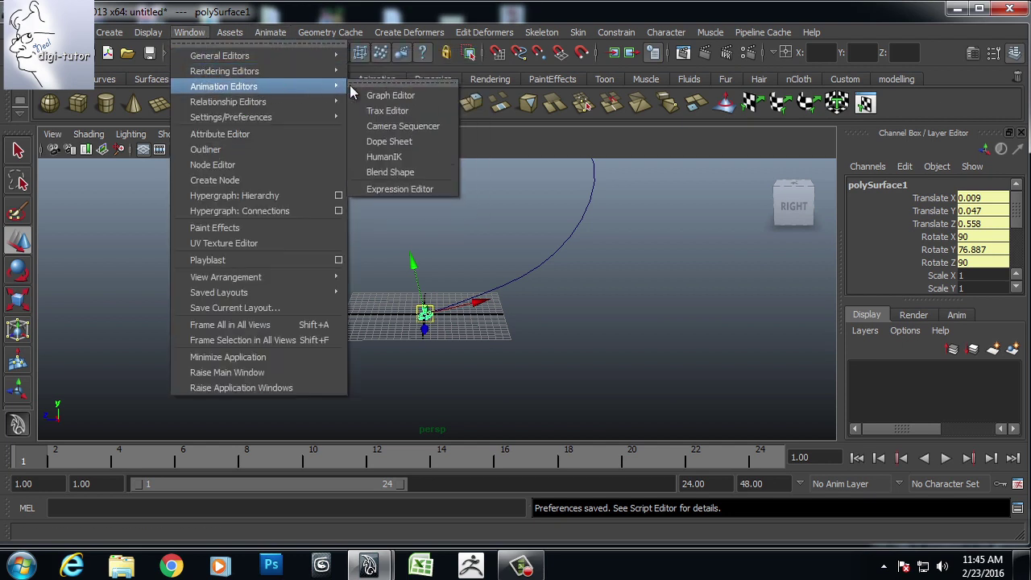
{"action": "left_click", "coordinate": [390, 96]}
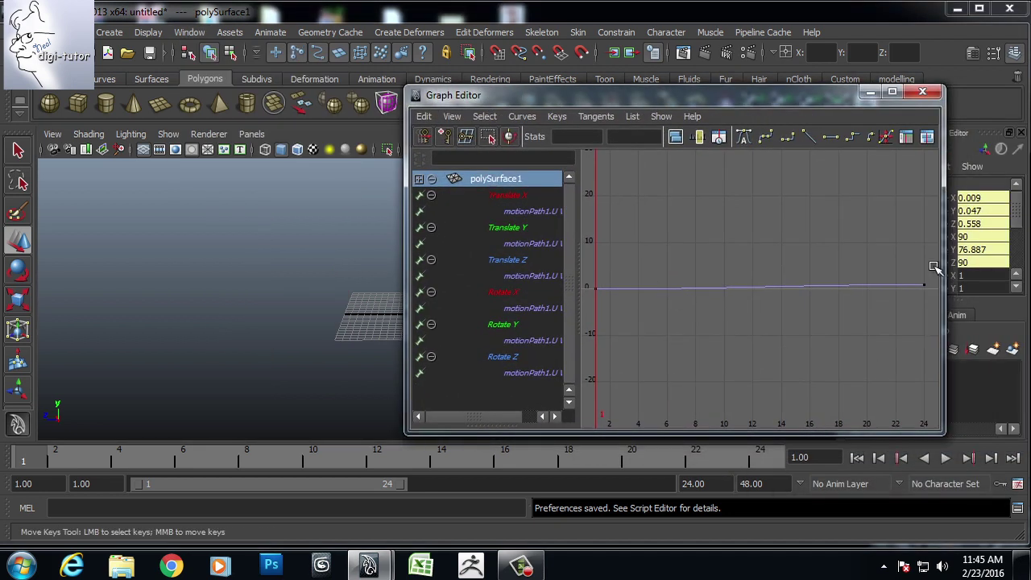
{"action": "left_click_drag", "start_coordinate": [935, 268], "coordinate": [663, 336]}
{"action": "left_click_drag", "start_coordinate": [589, 336], "coordinate": [587, 337]}
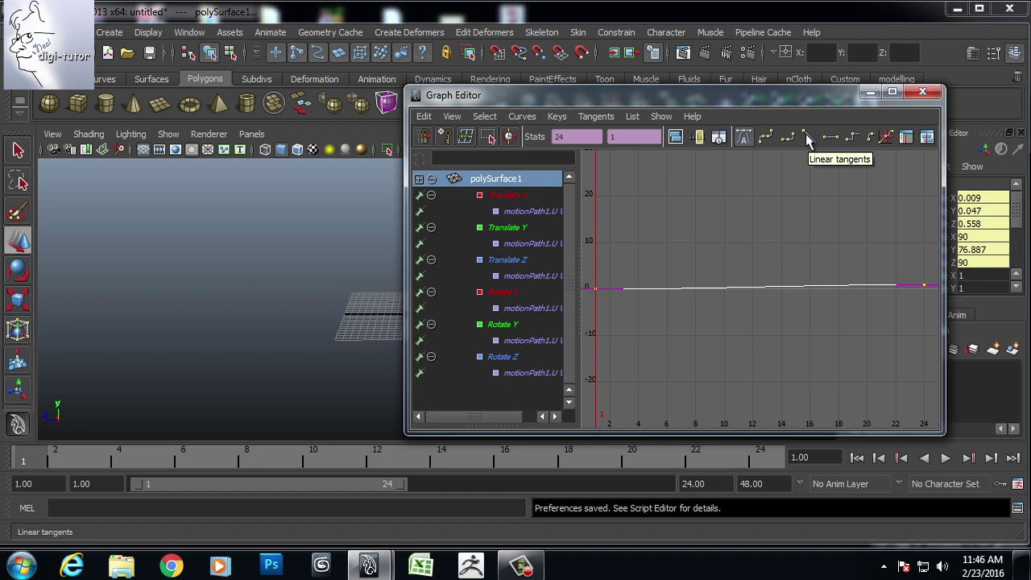
{"action": "left_click", "coordinate": [805, 133]}
{"action": "left_click", "coordinate": [922, 91]}
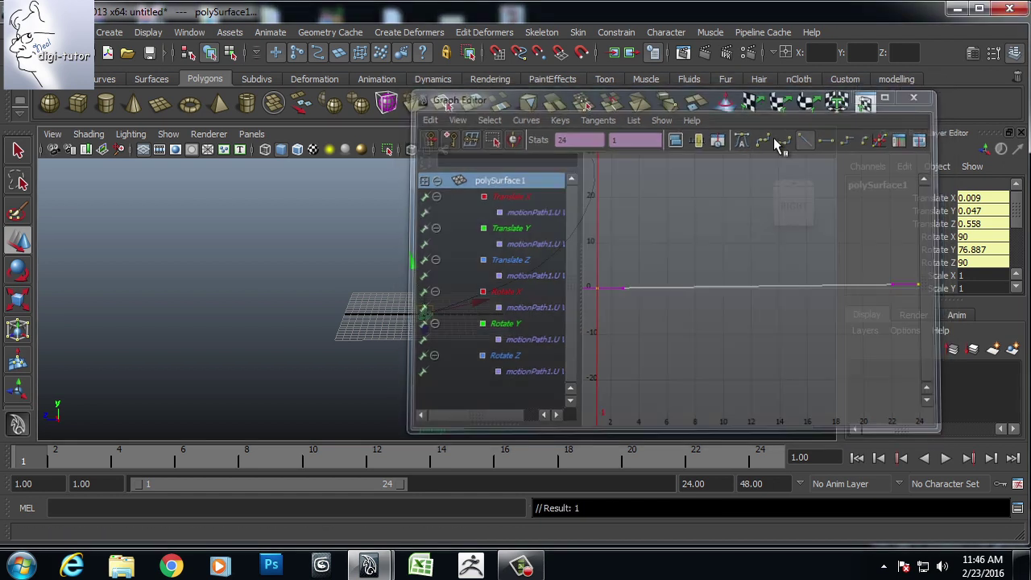
- Select the curve and show the attributes of its motionPath1 output
{"action": "right_click_drag", "start_coordinate": [558, 227], "coordinate": [500, 299], "text": "alt"}
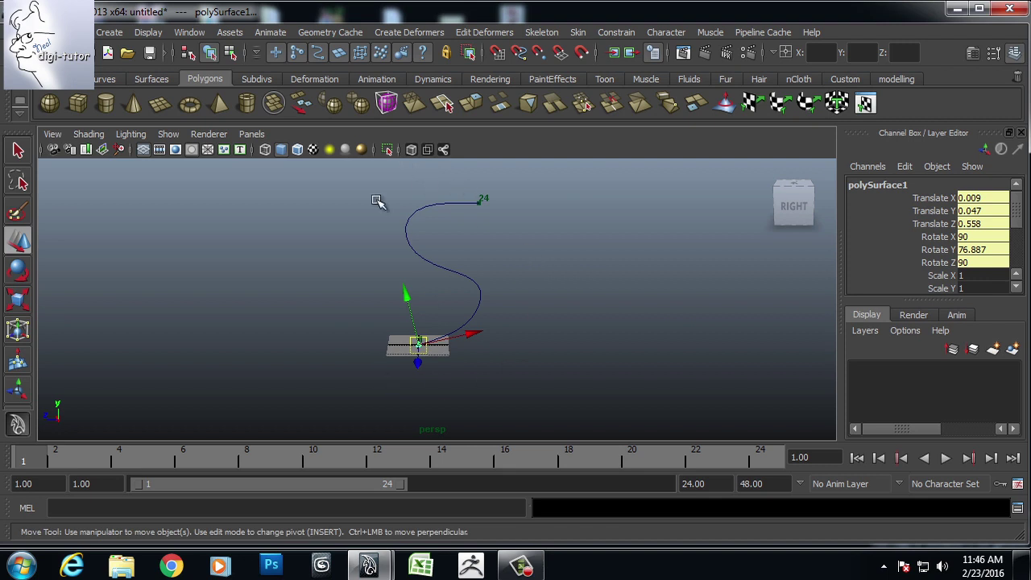
{"action": "left_click_drag", "start_coordinate": [487, 370], "coordinate": [533, 339], "text": "alt"}
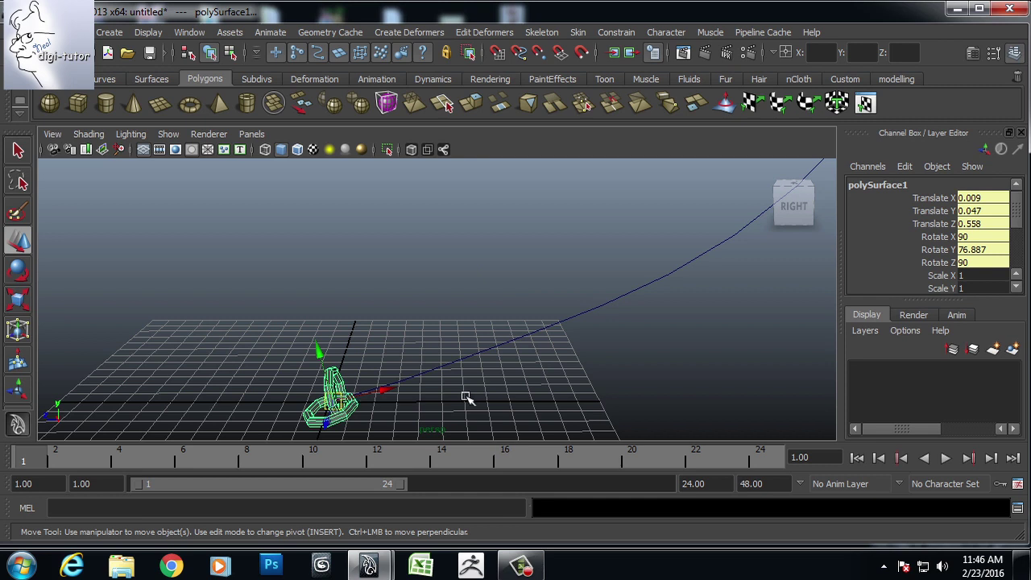
{"action": "middle_click_drag", "start_coordinate": [559, 306], "coordinate": [542, 321], "text": "alt"}
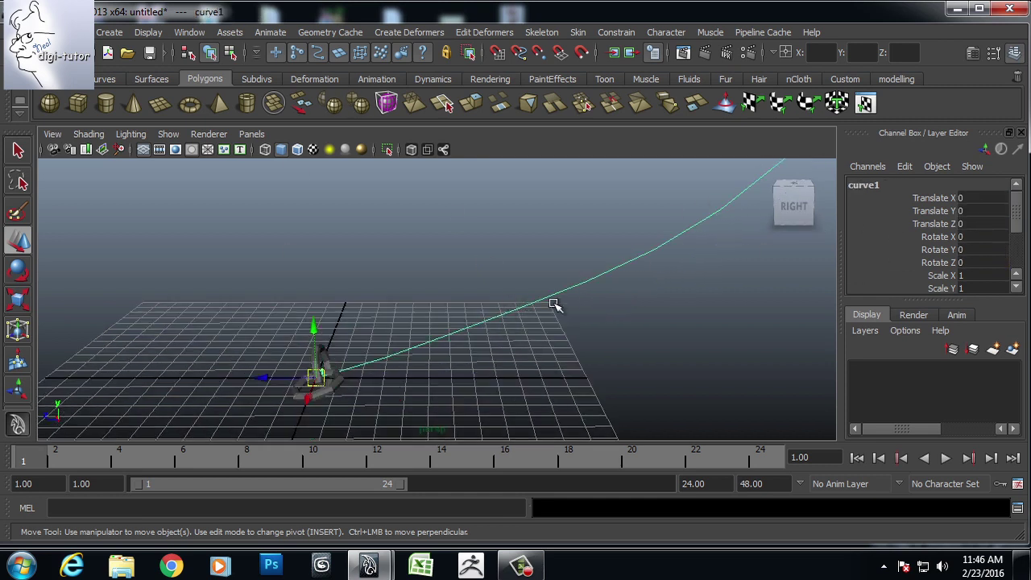
{"action": "left_click", "coordinate": [1015, 286]}
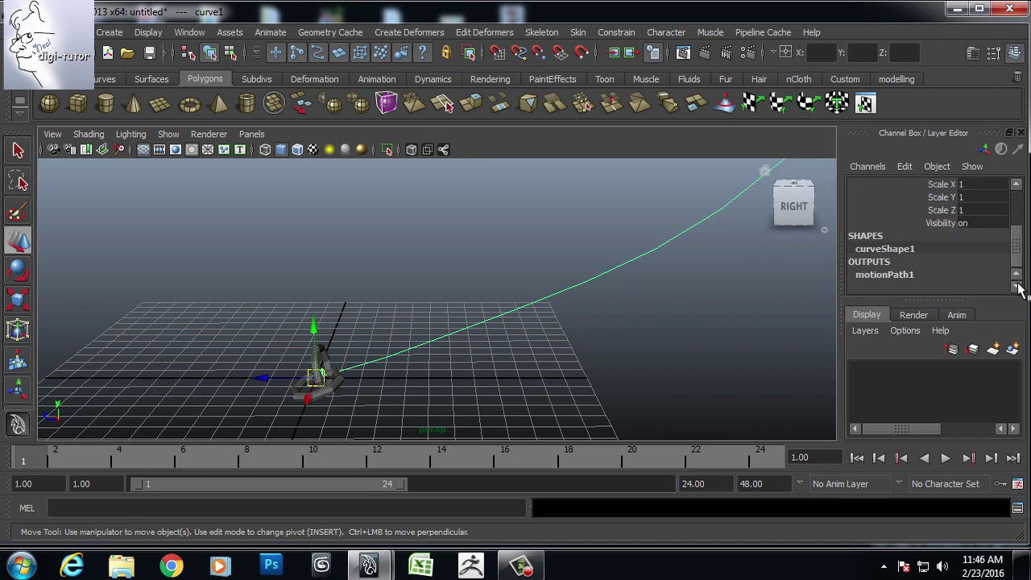
{"action": "left_click", "coordinate": [882, 276]}
{"action": "scroll", "coordinate": [995, 275], "scroll_direction": "down", "scroll_amount": 2}
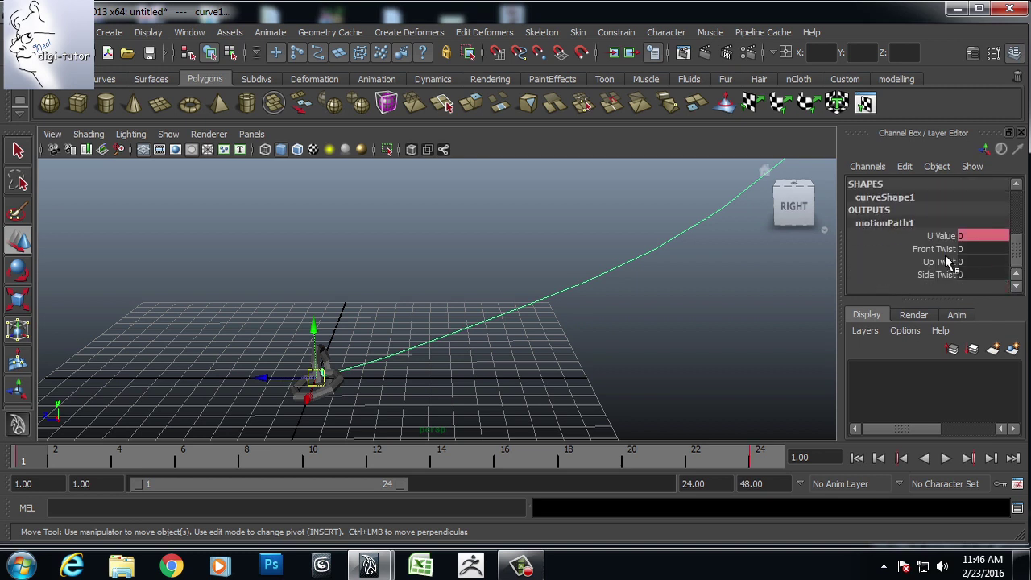
- Try adjusting the motion path's Side Twist to reorient the links, and undo the change
{"action": "left_click_drag", "start_coordinate": [664, 414], "coordinate": [568, 354], "text": "alt"}
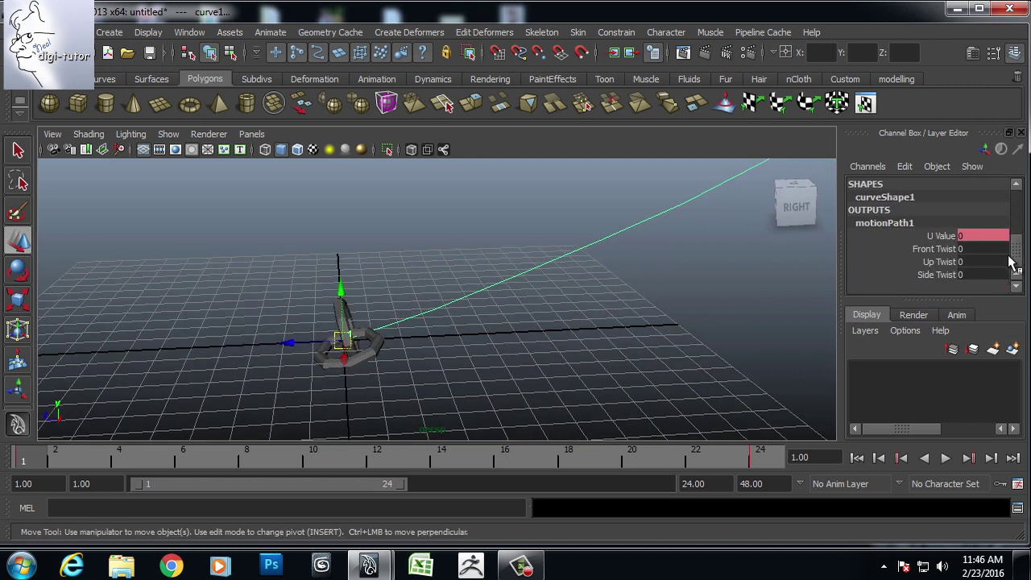
{"action": "left_click", "coordinate": [942, 251]}
{"action": "left_click", "coordinate": [965, 276]}
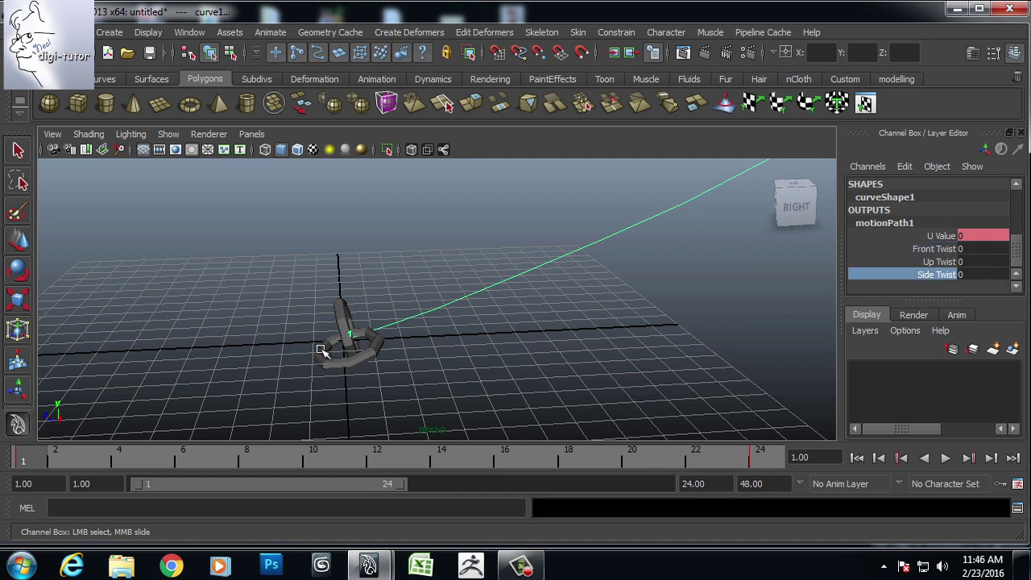
{"action": "middle_click_drag", "start_coordinate": [403, 382], "coordinate": [475, 405]}
{"action": "key", "text": "ctrl+z"}
- Set the motion path's Up Twist to about -90.5 so the links turn in line with the curve
{"action": "left_click", "coordinate": [942, 261]}
{"action": "left_click_drag", "start_coordinate": [476, 405], "coordinate": [586, 391], "text": "alt"}
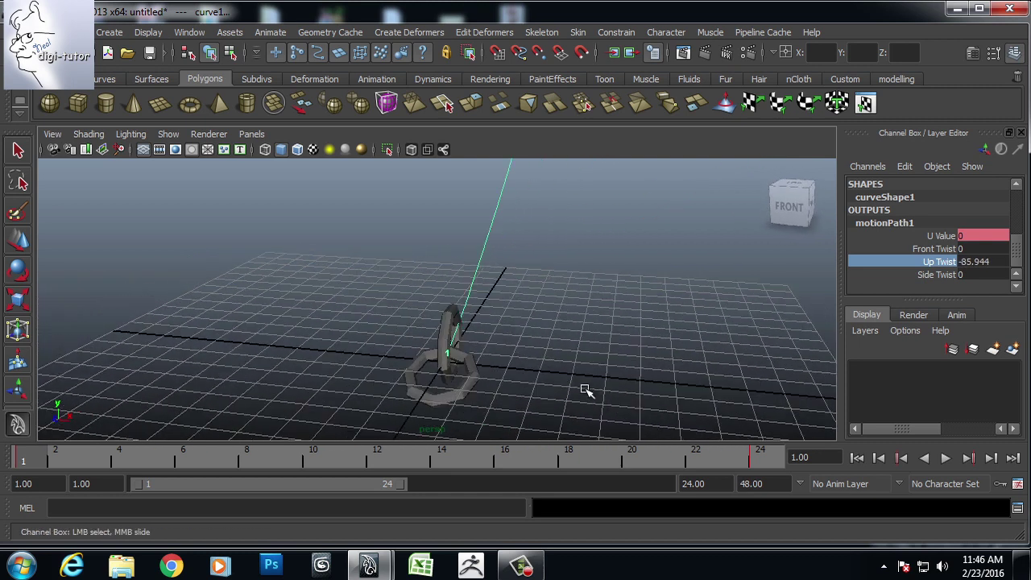
{"action": "middle_click_drag", "start_coordinate": [584, 386], "coordinate": [580, 386]}
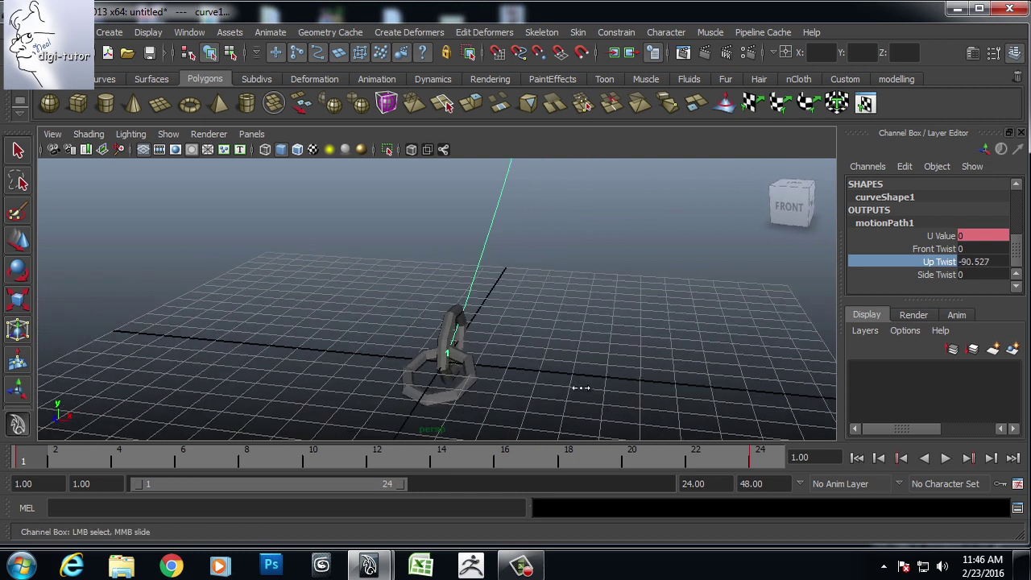
- Scrub the first frames, inspect the twisted links from several angles, and select the link mesh
{"action": "left_click_drag", "start_coordinate": [44, 456], "coordinate": [11, 458]}
{"action": "left_click_drag", "start_coordinate": [481, 395], "coordinate": [428, 293], "text": "alt"}
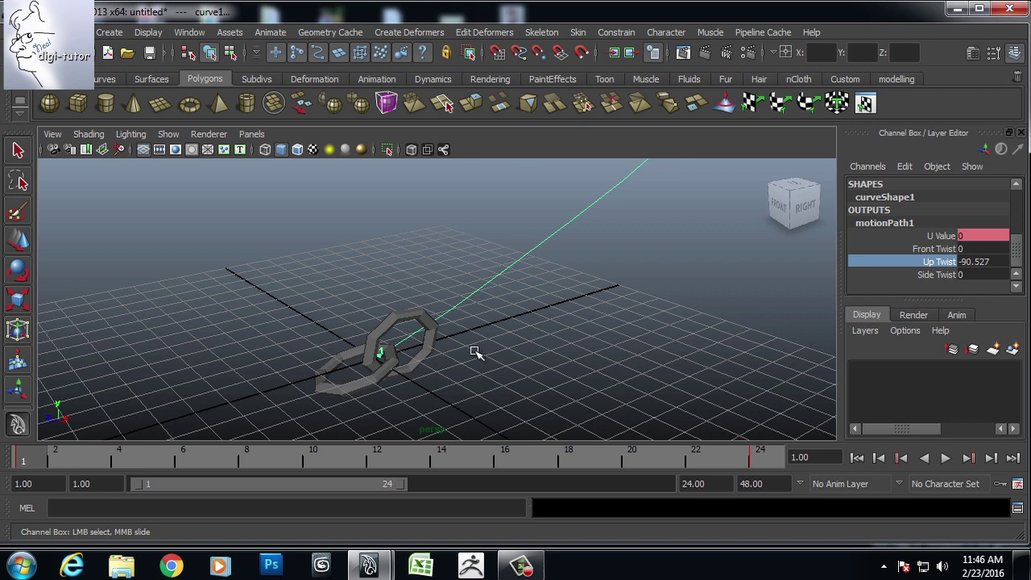
{"action": "left_click_drag", "start_coordinate": [476, 352], "coordinate": [418, 314], "text": "alt"}
{"action": "left_click", "coordinate": [418, 316]}
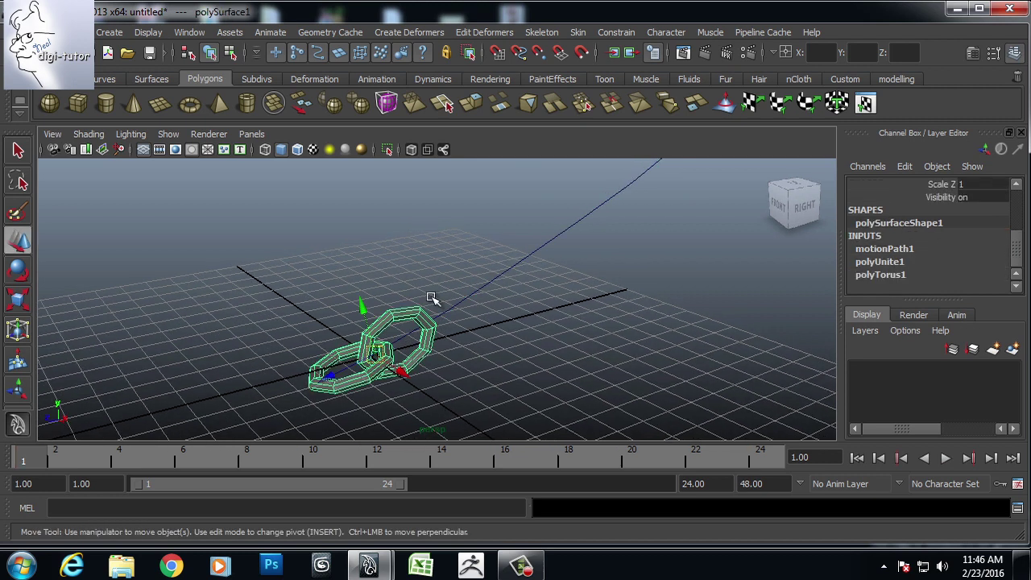
- Open the Animation Snapshot options for the selected link mesh and place the dialog beside the links, ready to edit the increment
{"action": "left_click", "coordinate": [270, 32]}
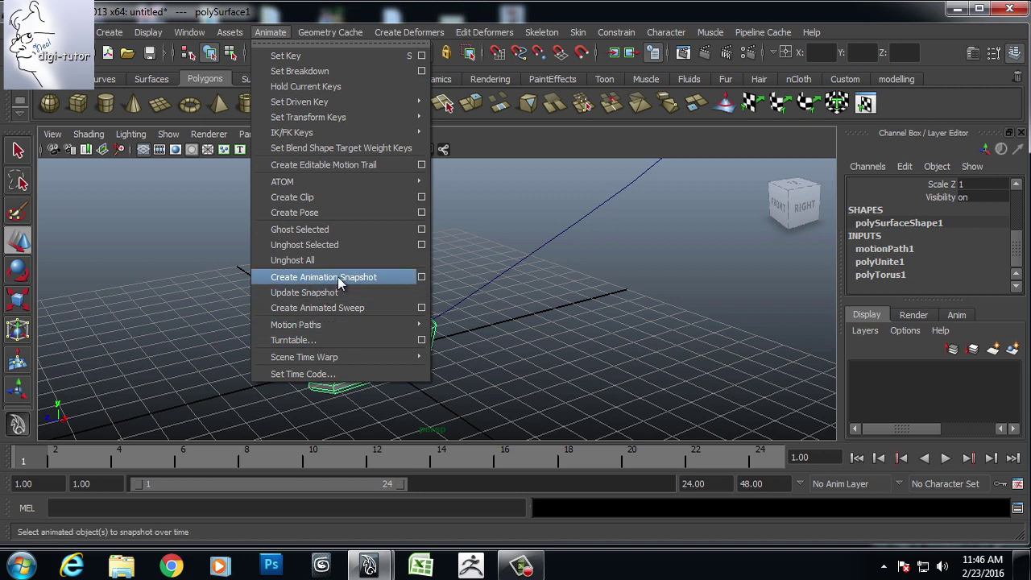
{"action": "left_click", "coordinate": [422, 277]}
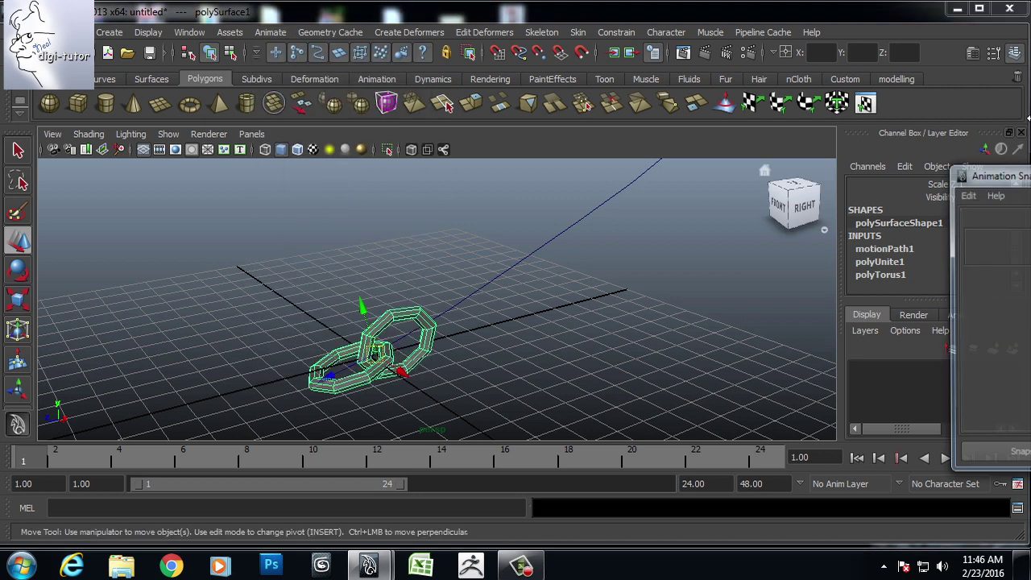
{"action": "left_click_drag", "start_coordinate": [952, 159], "coordinate": [635, 95]}
{"action": "left_click_drag", "start_coordinate": [274, 330], "coordinate": [493, 326], "text": "alt"}
{"action": "left_click_drag", "start_coordinate": [821, 202], "coordinate": [790, 222]}
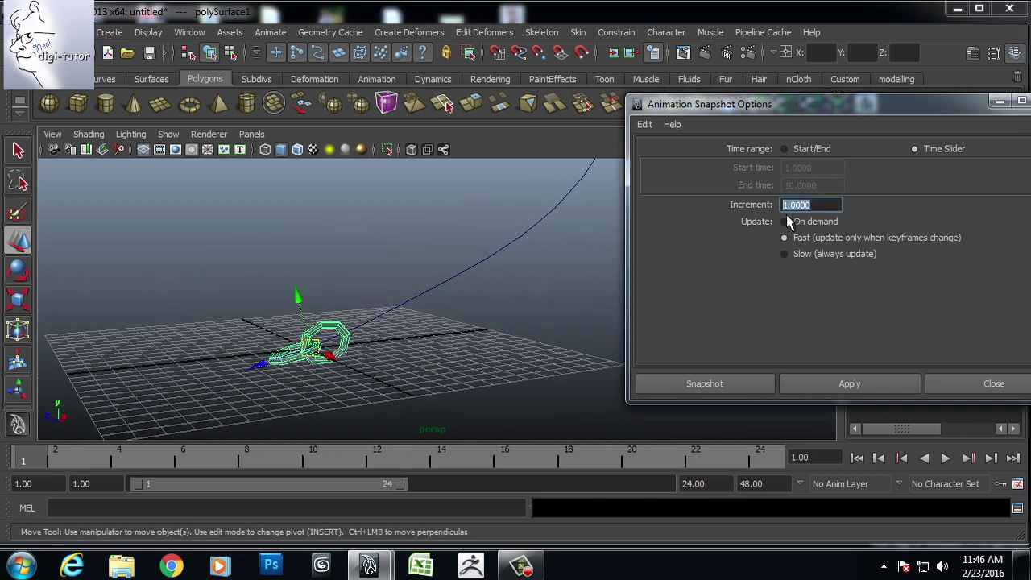
{"action": "left_click_drag", "start_coordinate": [334, 311], "coordinate": [397, 347], "text": "alt"}
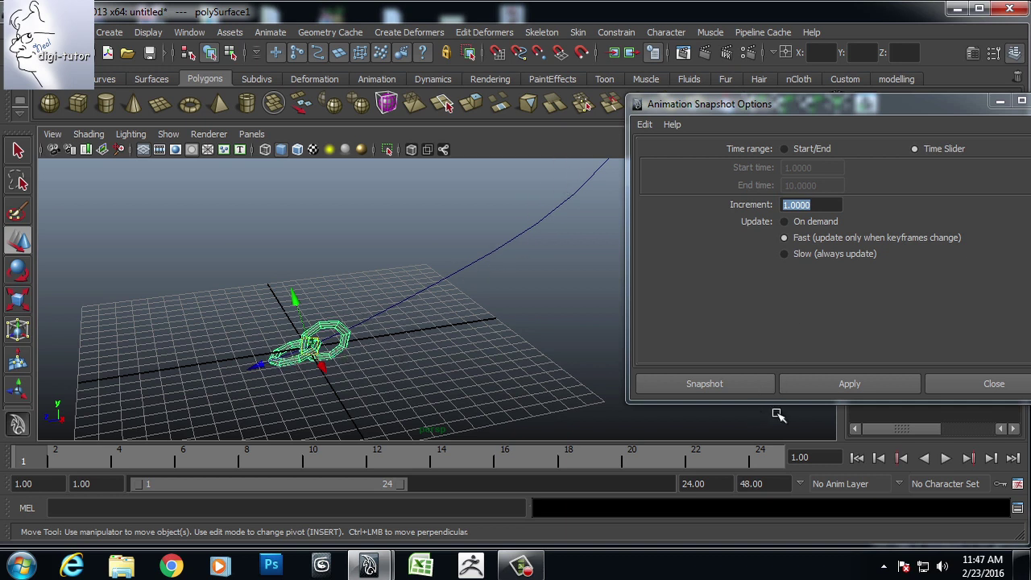
- Try an animation snapshot over the time slider range with an increment of 1, inspect the link spacing, and undo it
{"action": "left_click", "coordinate": [851, 384]}
{"action": "left_click_drag", "start_coordinate": [426, 379], "coordinate": [449, 335], "text": "alt"}
{"action": "left_click_drag", "start_coordinate": [453, 274], "coordinate": [473, 256], "text": "alt"}
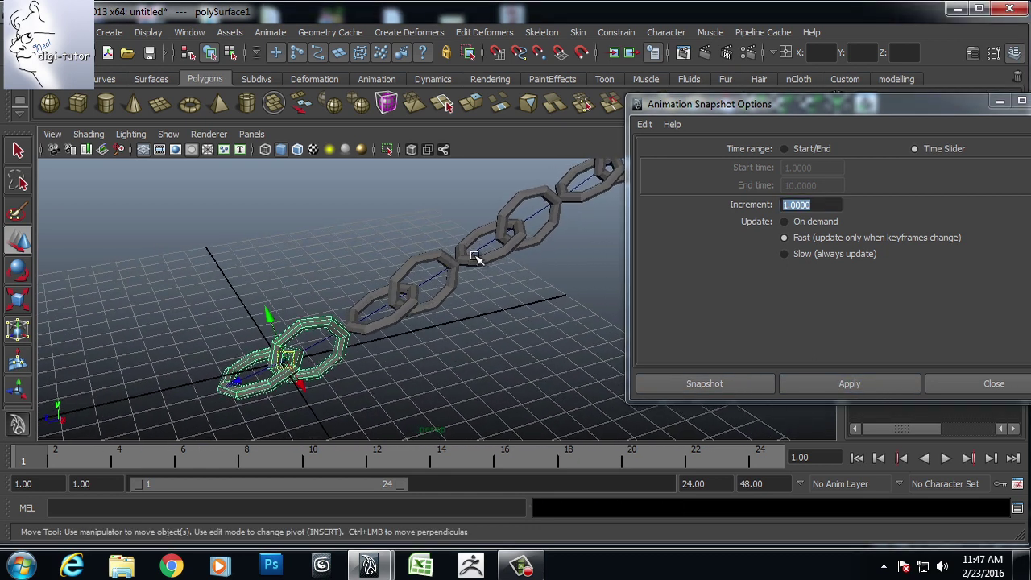
{"action": "scroll", "coordinate": [519, 306], "scroll_direction": "down", "scroll_amount": 4}
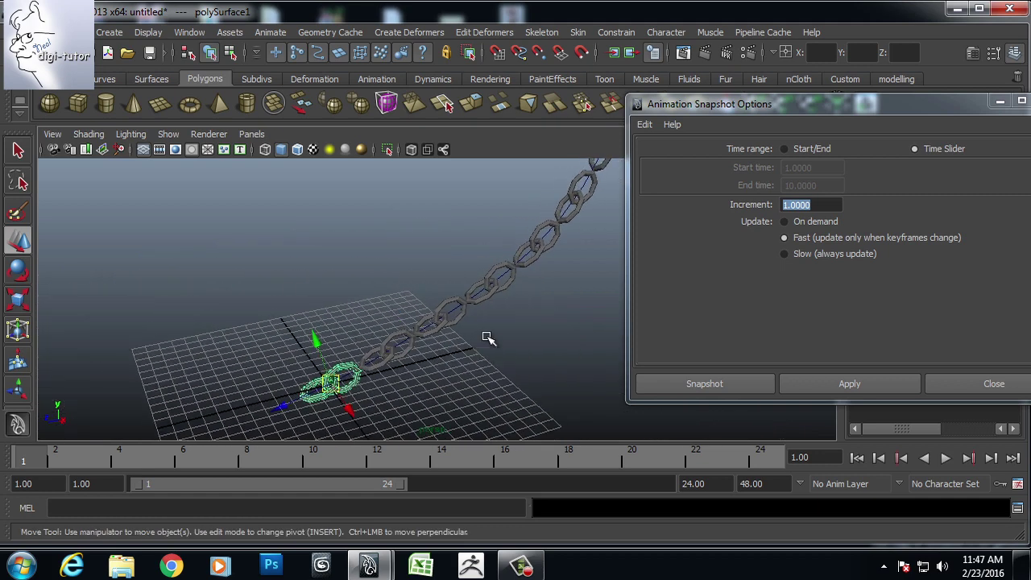
{"action": "scroll", "coordinate": [486, 338], "scroll_direction": "up", "scroll_amount": 5}
{"action": "middle_click_drag", "start_coordinate": [486, 338], "coordinate": [576, 277], "text": "alt"}
{"action": "key", "text": "ctrl+z"}
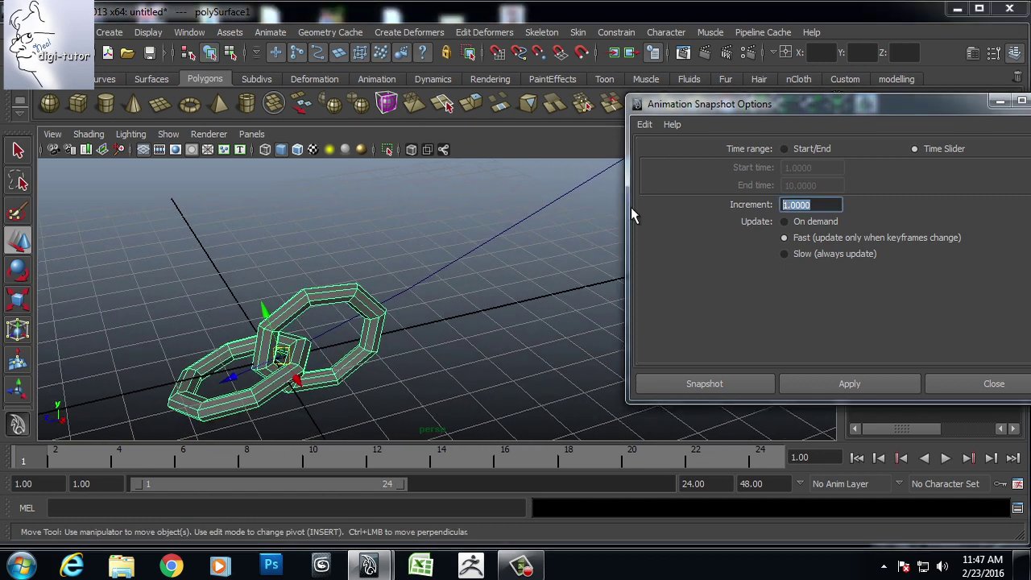
- Try the animation snapshot with an increment of 0.8, check how the links meet, and undo it
{"action": "type", "text": ".8"}
{"action": "key", "text": "Return"}
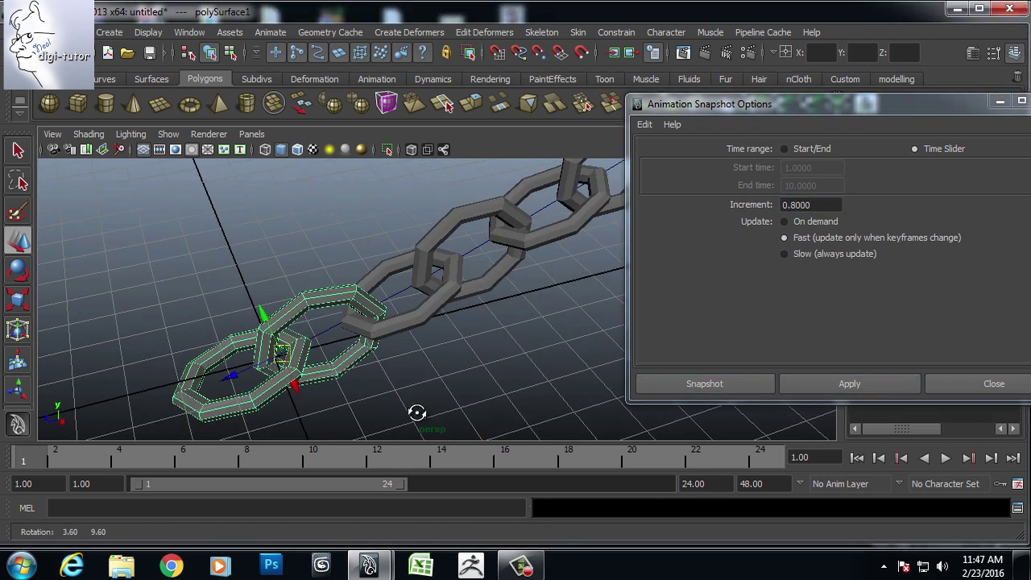
{"action": "left_click_drag", "start_coordinate": [416, 349], "coordinate": [492, 370], "text": "alt"}
{"action": "key", "text": "ctrl+z"}
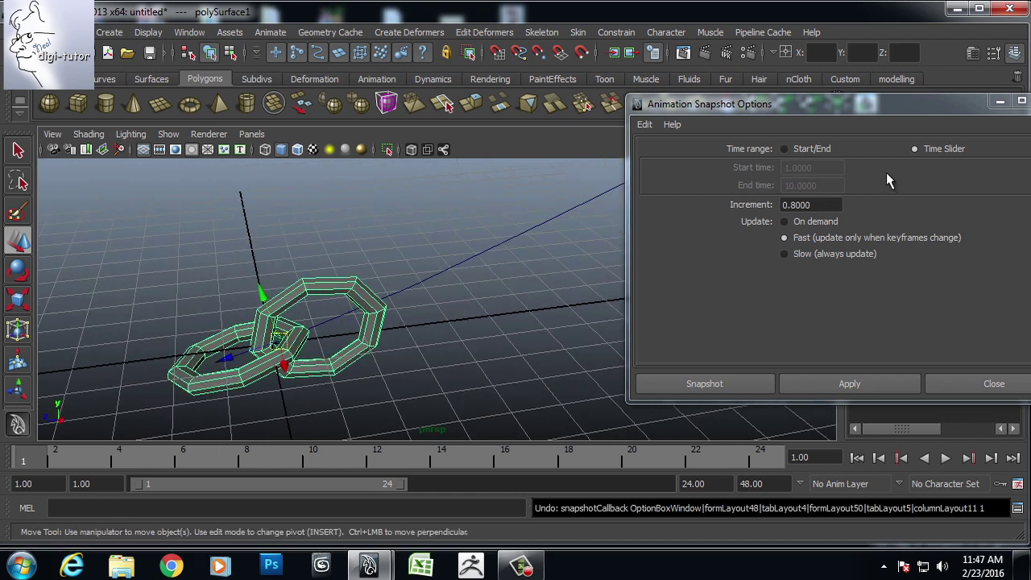
- Set the snapshot increment to 0.75, generate the chain along the curve, and close the options
{"action": "left_click_drag", "start_coordinate": [827, 201], "coordinate": [796, 205]}
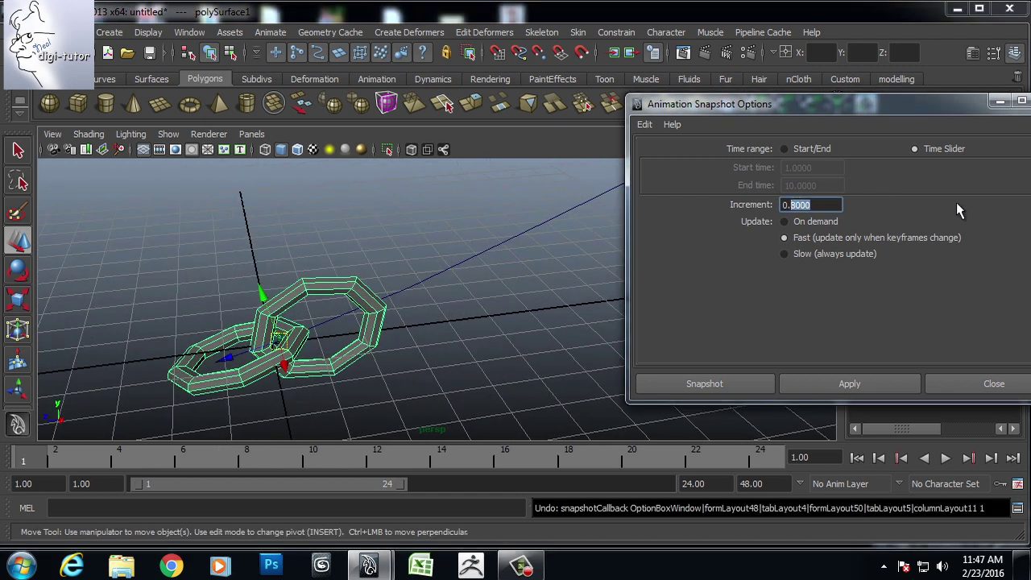
{"action": "type", "text": "7500"}
{"action": "left_click", "coordinate": [879, 388]}
{"action": "left_click_drag", "start_coordinate": [563, 399], "coordinate": [451, 348], "text": "alt"}
{"action": "left_click", "coordinate": [946, 384]}
- Inspect the chain from several angles, select the curve running through it, and expand its motionPath1 output attributes
{"action": "scroll", "coordinate": [561, 347], "scroll_direction": "down", "scroll_amount": 5}
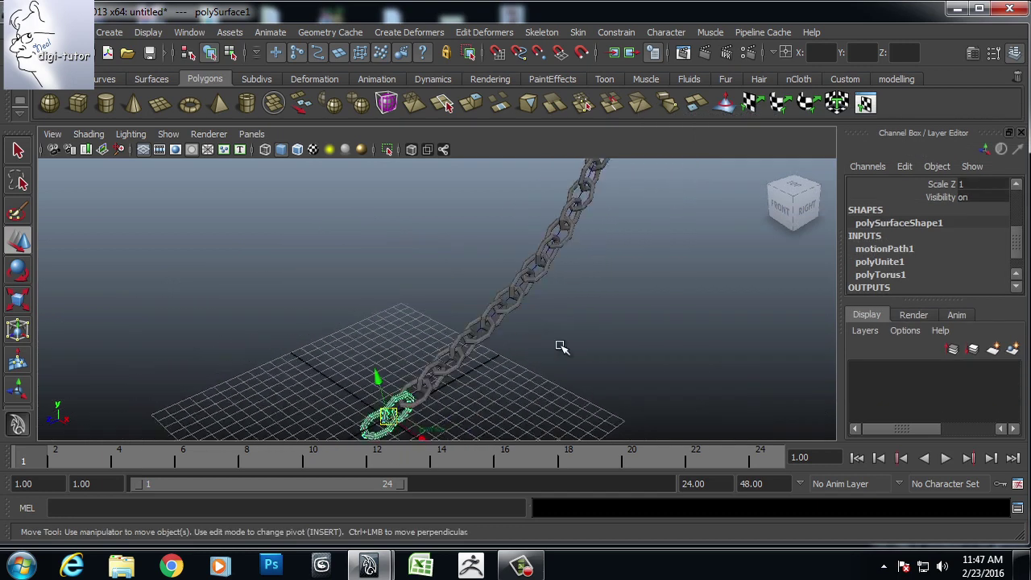
{"action": "left_click_drag", "start_coordinate": [561, 347], "coordinate": [493, 282], "text": "alt"}
{"action": "middle_click_drag", "start_coordinate": [493, 282], "coordinate": [502, 327], "text": "alt"}
{"action": "scroll", "coordinate": [502, 327], "scroll_direction": "up", "scroll_amount": 5}
{"action": "left_click_drag", "start_coordinate": [502, 327], "coordinate": [576, 342], "text": "alt"}
{"action": "middle_click_drag", "start_coordinate": [576, 342], "coordinate": [596, 272], "text": "alt"}
{"action": "left_click_drag", "start_coordinate": [596, 271], "coordinate": [333, 319], "text": "alt"}
{"action": "left_click", "coordinate": [252, 272]}
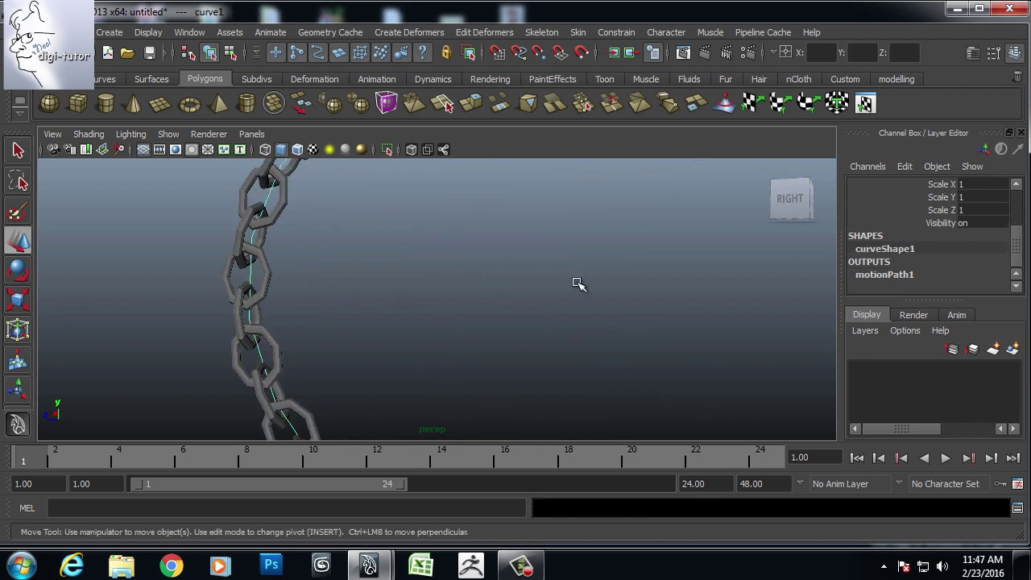
{"action": "scroll", "coordinate": [632, 275], "scroll_direction": "down", "scroll_amount": 2}
{"action": "left_click", "coordinate": [885, 274]}
- Adjust the motion path's Front Twist interactively to roll the chain links around the curve
{"action": "scroll", "coordinate": [562, 272], "scroll_direction": "down", "scroll_amount": 3}
{"action": "middle_click_drag", "start_coordinate": [563, 272], "coordinate": [562, 311], "text": "alt"}
{"action": "scroll", "coordinate": [562, 311], "scroll_direction": "down", "scroll_amount": 2}
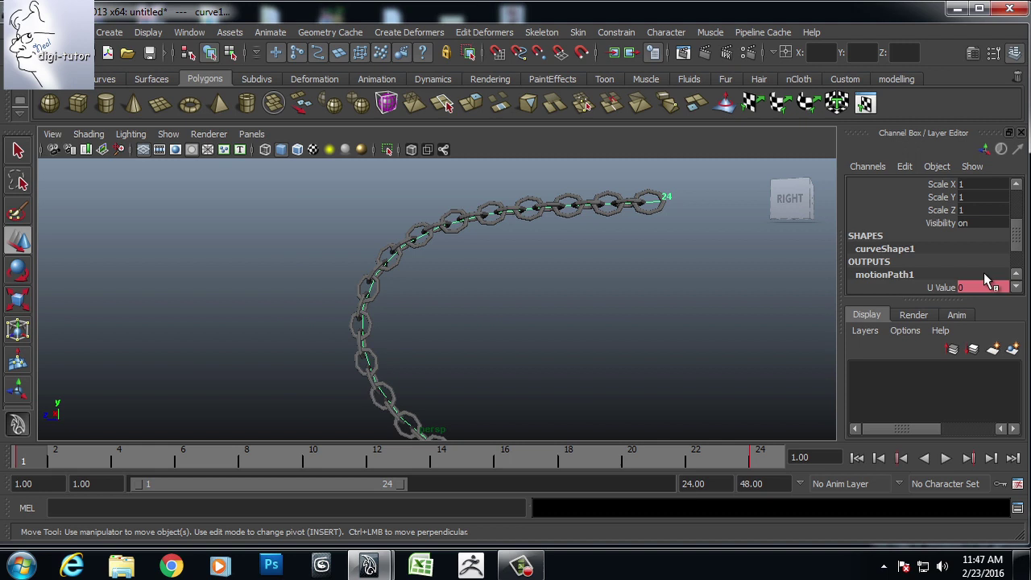
{"action": "left_click_drag", "start_coordinate": [1013, 244], "coordinate": [1017, 263]}
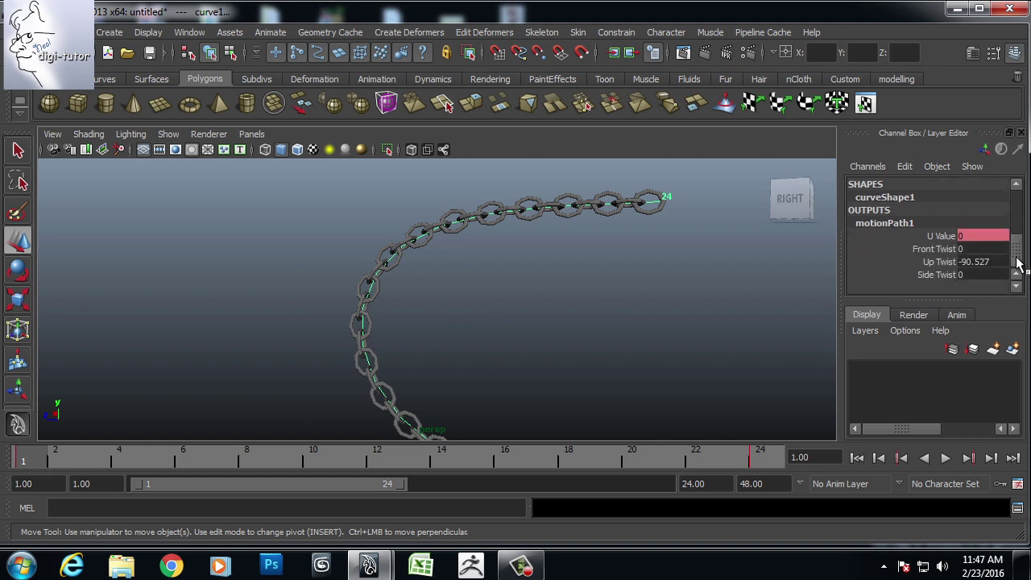
{"action": "left_click", "coordinate": [933, 249]}
{"action": "middle_click_drag", "start_coordinate": [594, 303], "coordinate": [617, 269]}
{"action": "left_click_drag", "start_coordinate": [618, 269], "coordinate": [508, 396], "text": "alt"}
- Examine the chain's middle stretch up close and select one of its interlocked link pairs
{"action": "scroll", "coordinate": [501, 394], "scroll_direction": "down", "scroll_amount": 7}
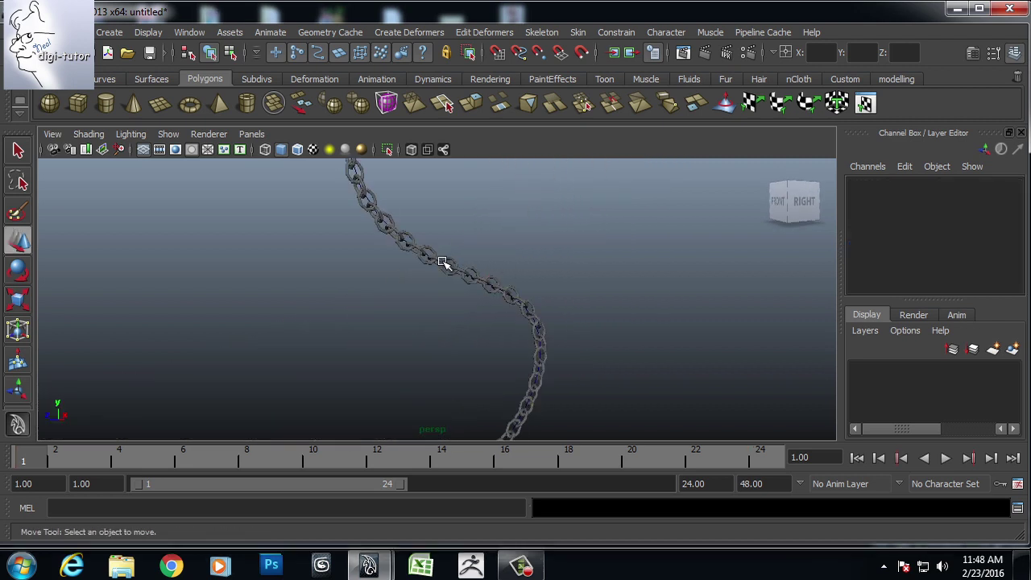
{"action": "scroll", "coordinate": [442, 262], "scroll_direction": "up", "scroll_amount": 5}
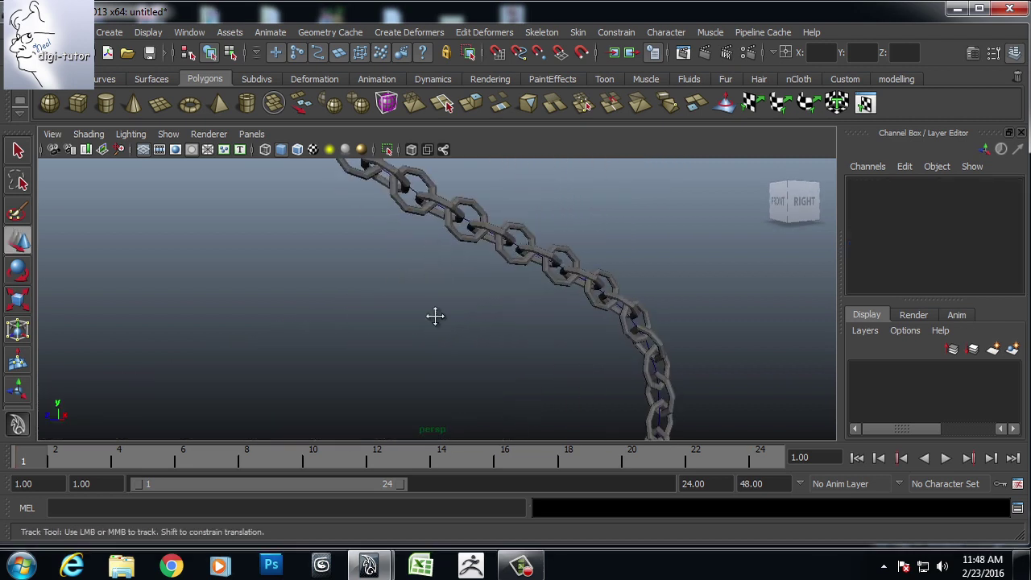
{"action": "middle_click_drag", "start_coordinate": [435, 315], "coordinate": [439, 362], "text": "alt"}
{"action": "left_click", "coordinate": [472, 273]}
{"action": "right_click_drag", "start_coordinate": [487, 288], "coordinate": [486, 262], "text": "alt"}
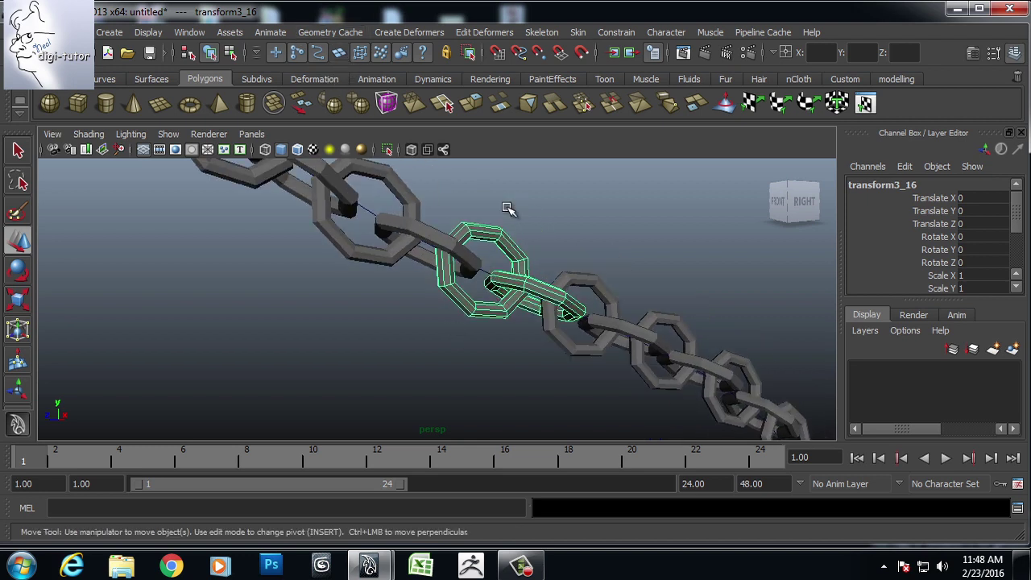
- Show the curve's control vertices and move the one beside the lower bend to reshape the chain
{"action": "left_click", "coordinate": [594, 221]}
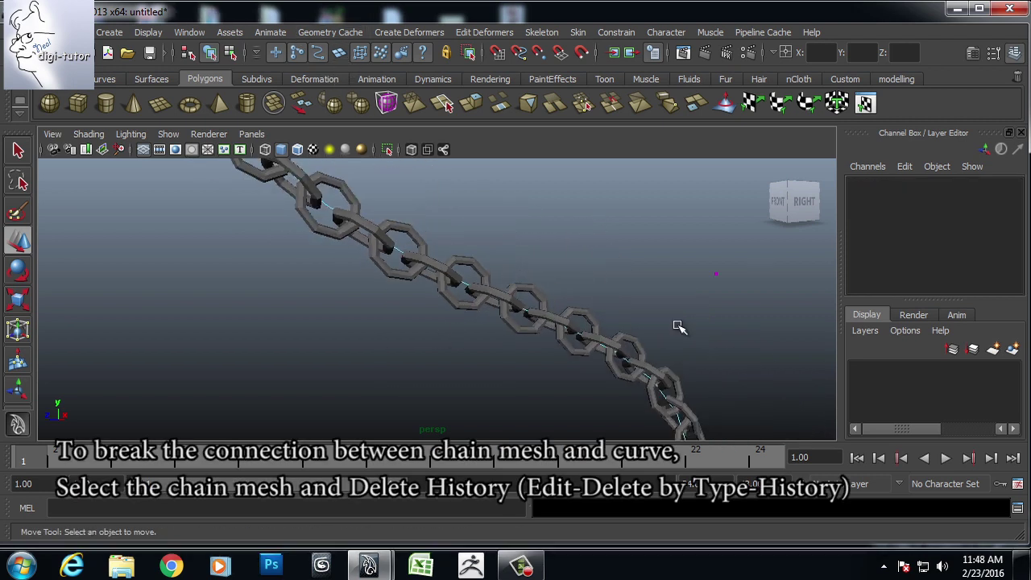
{"action": "left_click_drag", "start_coordinate": [712, 346], "coordinate": [656, 275], "text": "alt"}
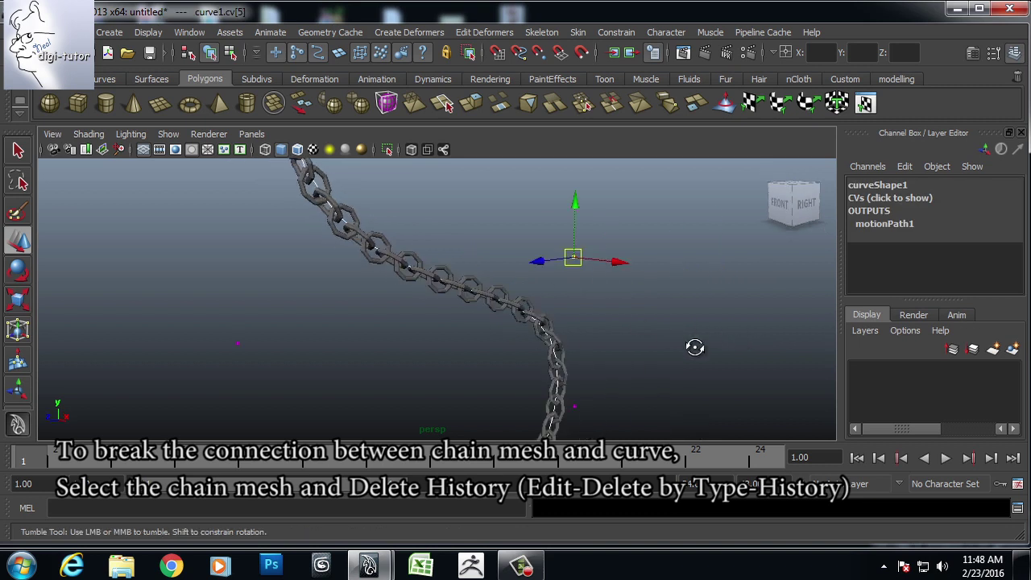
{"action": "left_click_drag", "start_coordinate": [538, 218], "coordinate": [367, 302]}
{"action": "scroll", "coordinate": [496, 343], "scroll_direction": "down", "scroll_amount": 4}
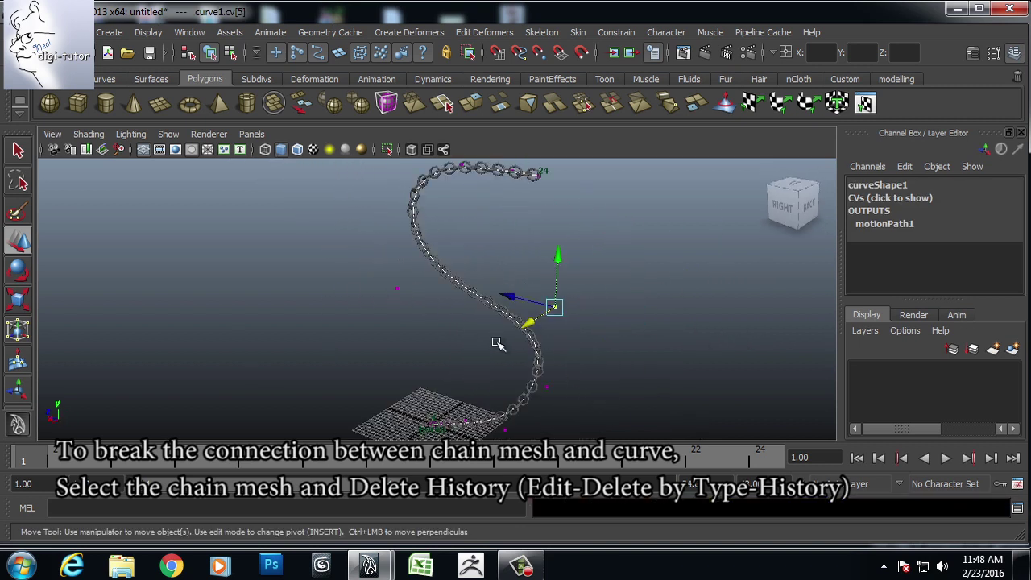